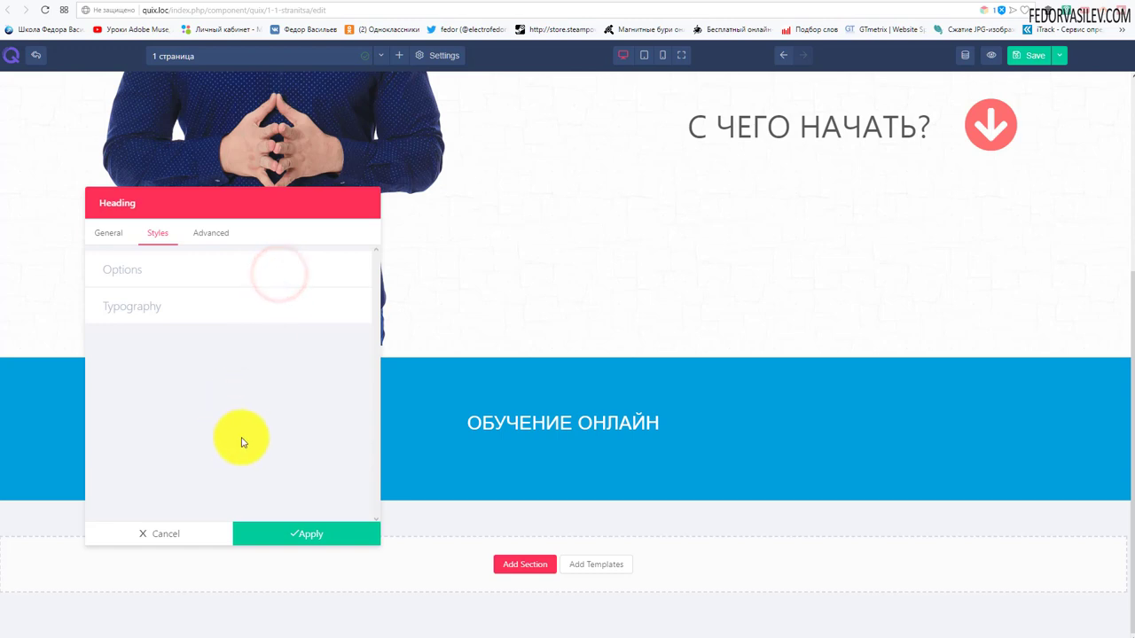
Step: Apply the heading settings and compare the published page's ОБУЧЕНИЕ ОНЛАЙН section with the same section on the reference site
left_click(300, 534)
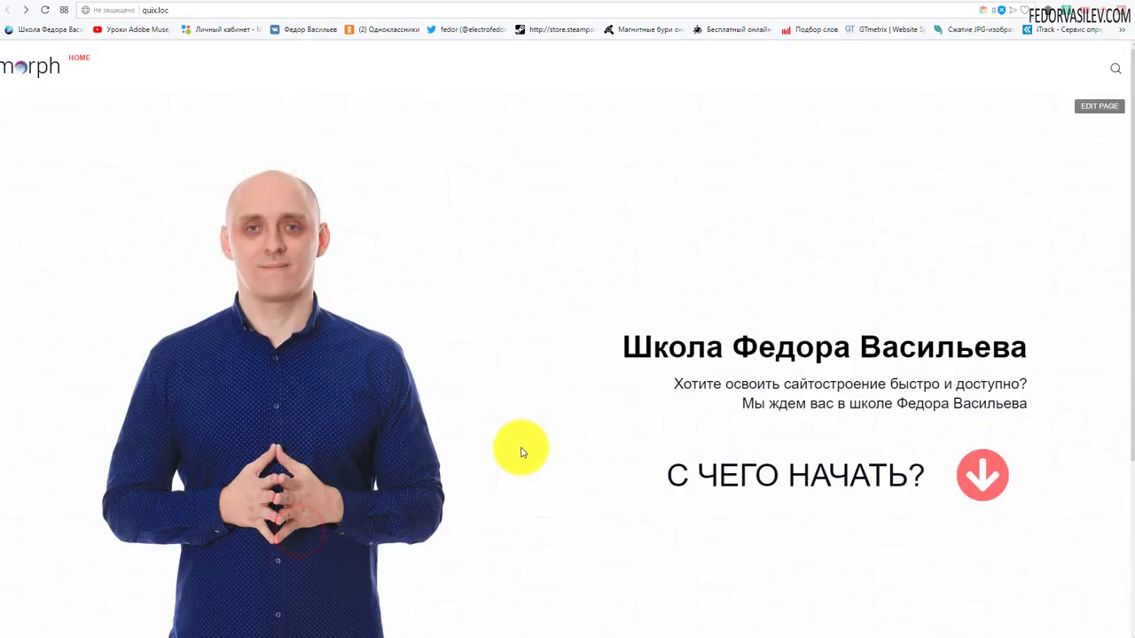
scroll(496, 302, "down", 2)
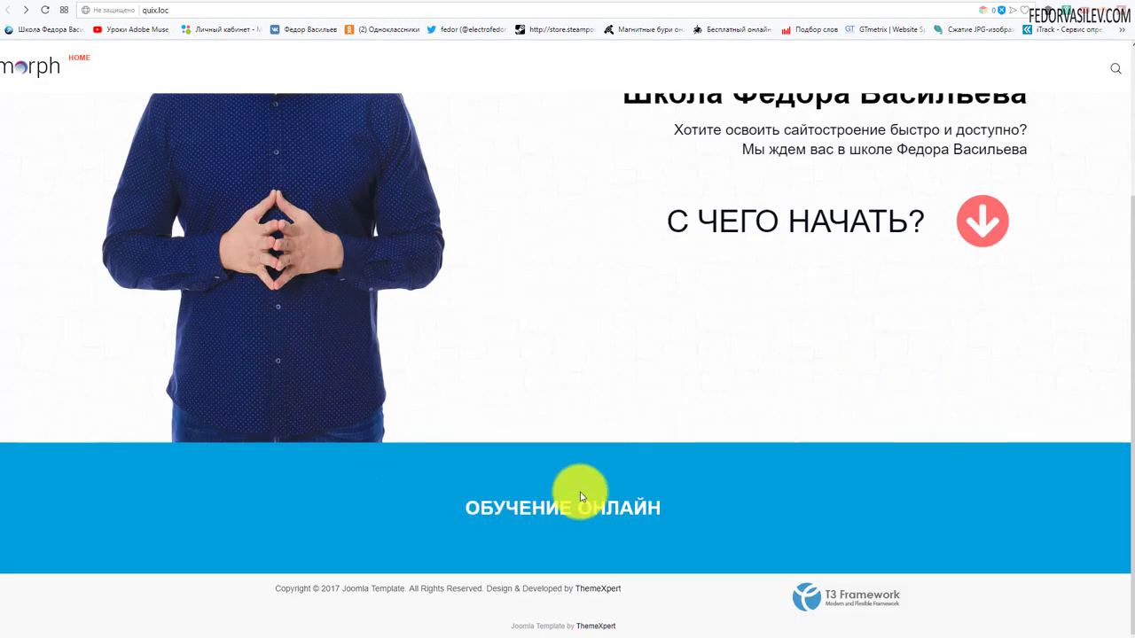
scroll(393, 487, "up", 3)
scroll(440, 307, "down", 3)
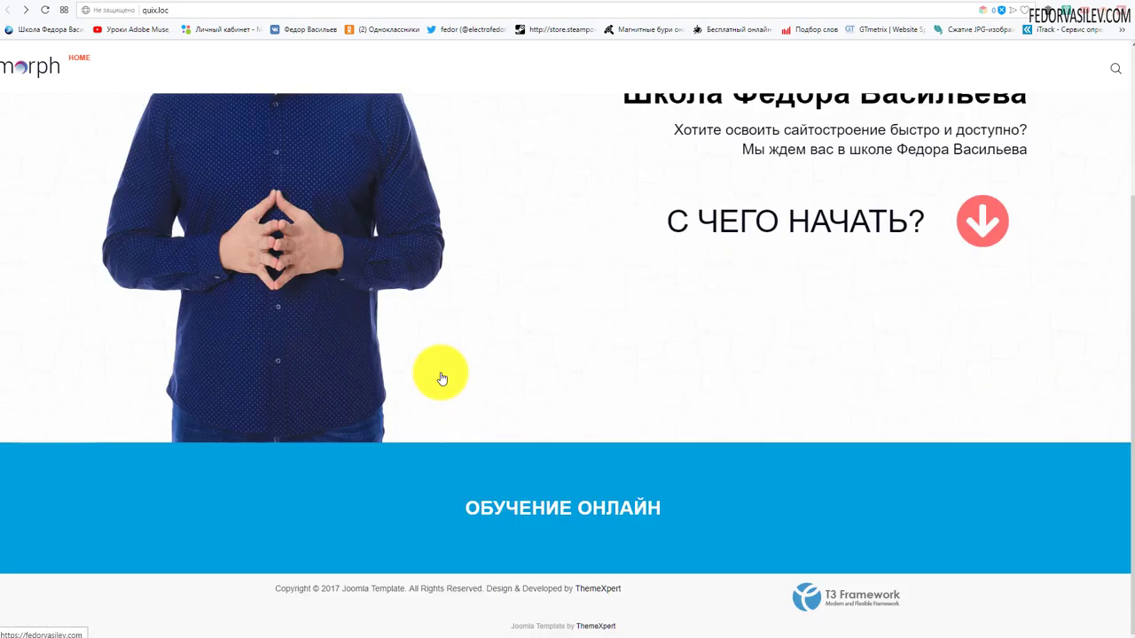
scroll(442, 379, "up", 3)
scroll(442, 379, "down", 5)
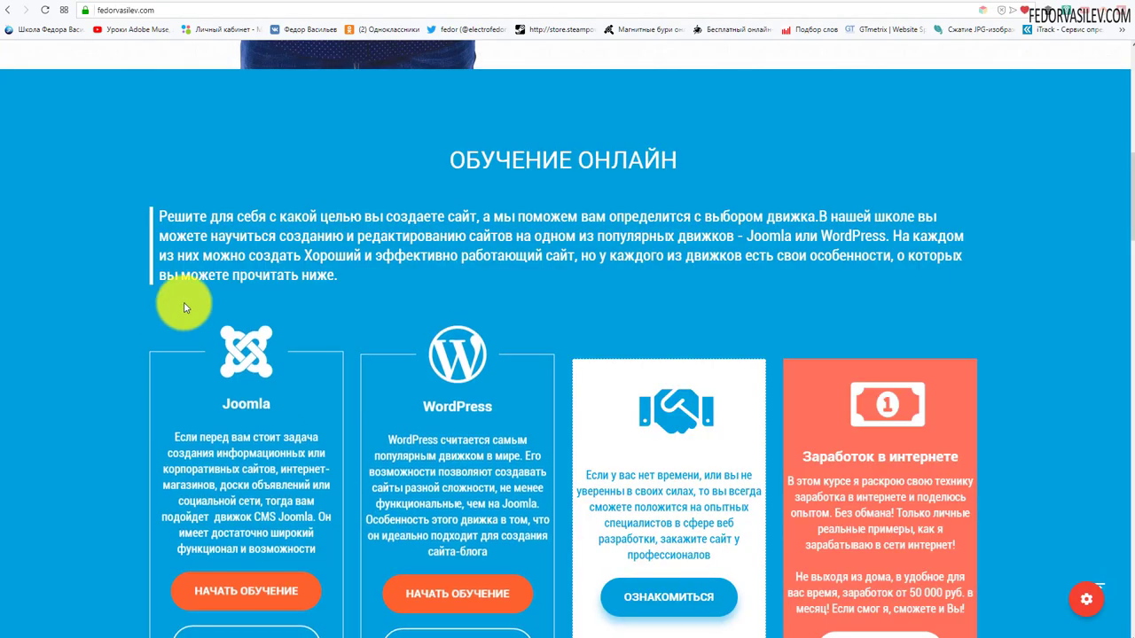
left_click(945, 8)
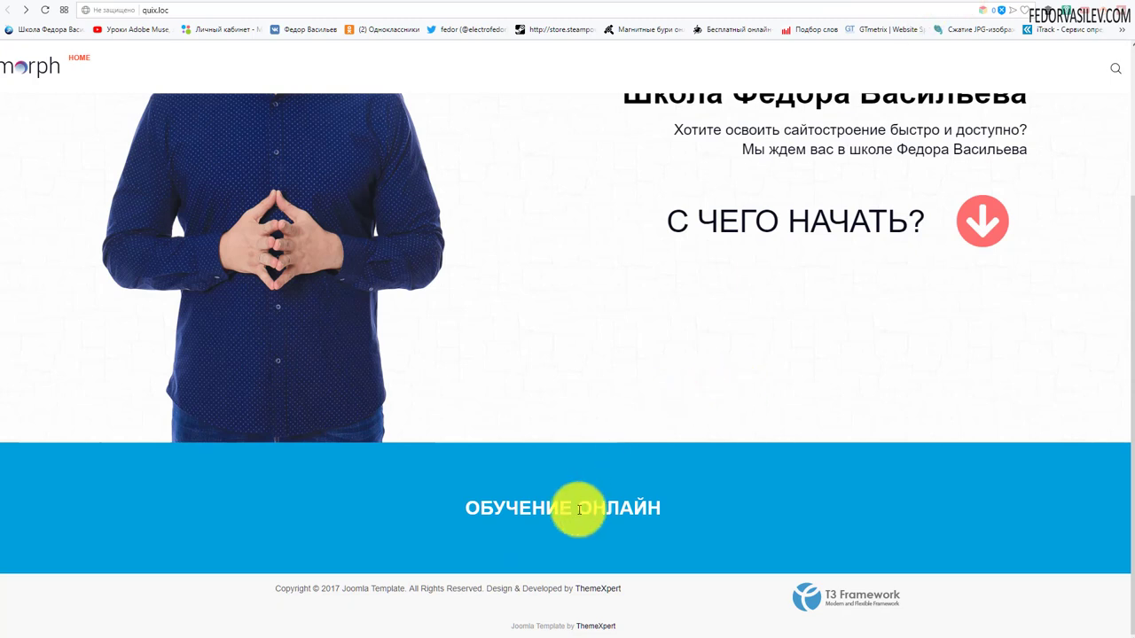
left_click(951, 3)
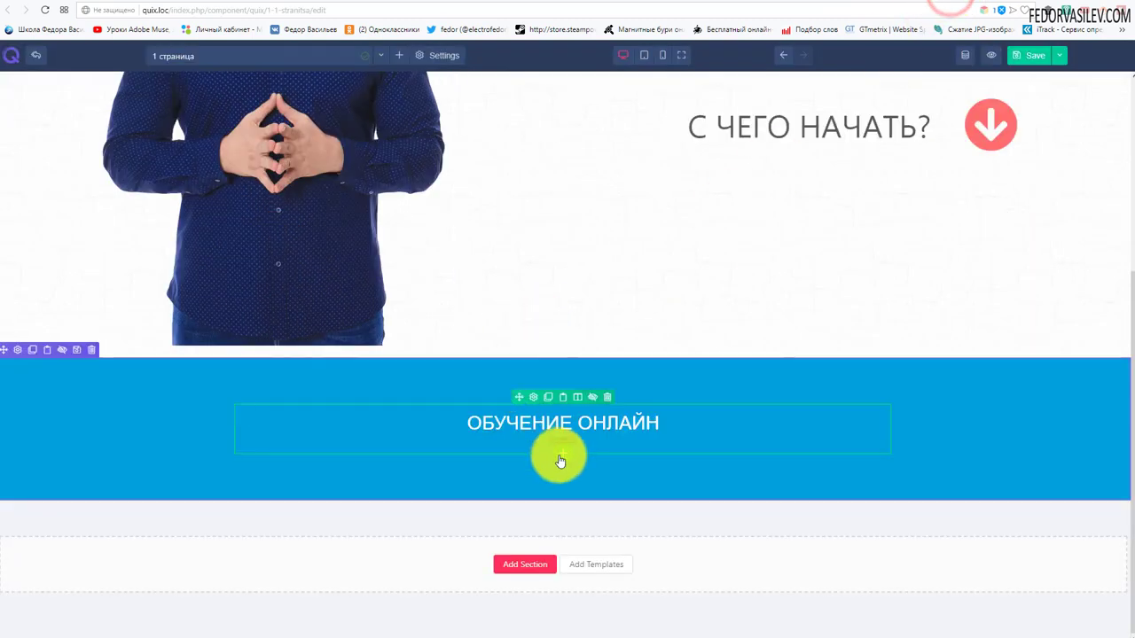
left_click(561, 456)
left_click(434, 440)
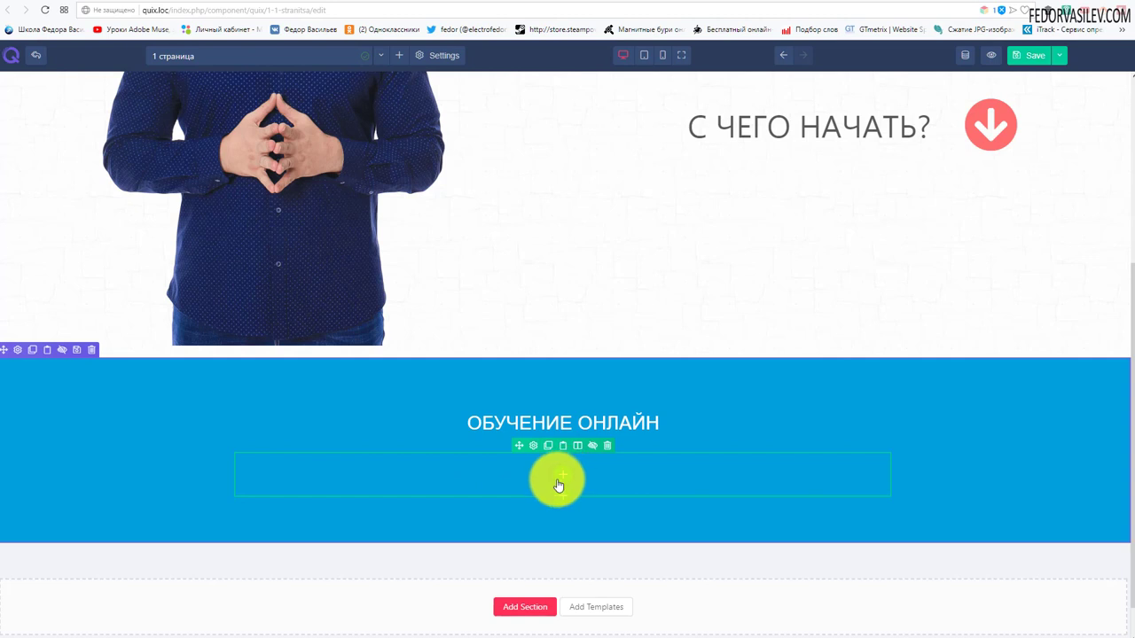
left_click(785, 55)
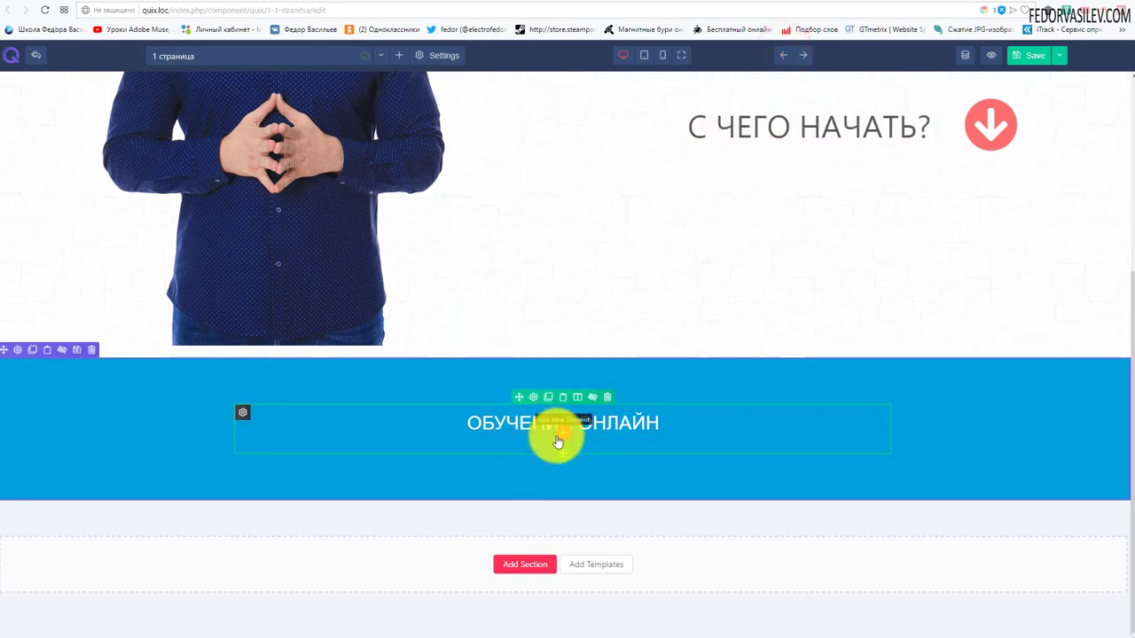
Step: Add a Text element below the ОБУЧЕНИЕ ОНЛАЙН heading with the copied introductory paragraph and set its line height to 2.2 em
left_click(563, 439)
scroll(235, 355, "down", 3)
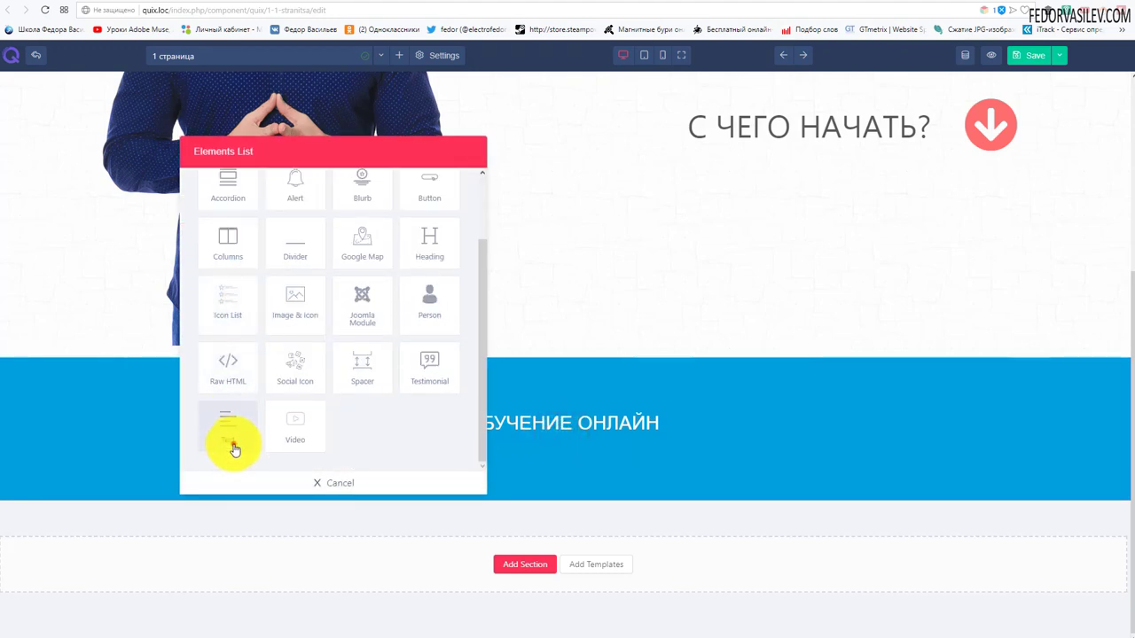
left_click(233, 443)
left_click_drag(324, 347, 89, 316)
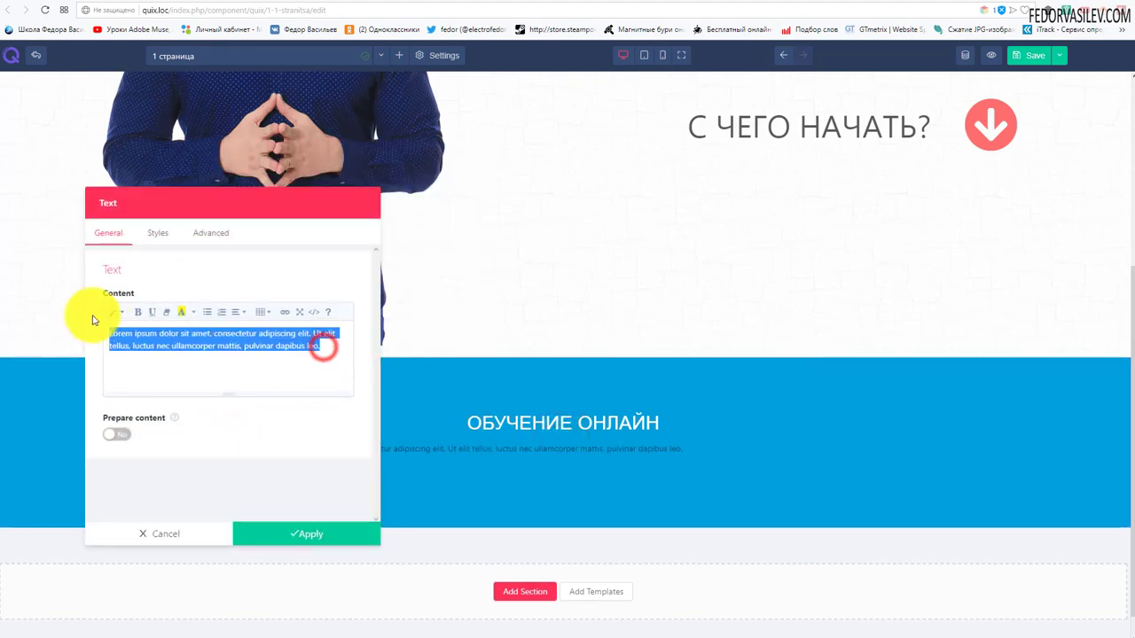
key("ctrl+v")
left_click(291, 533)
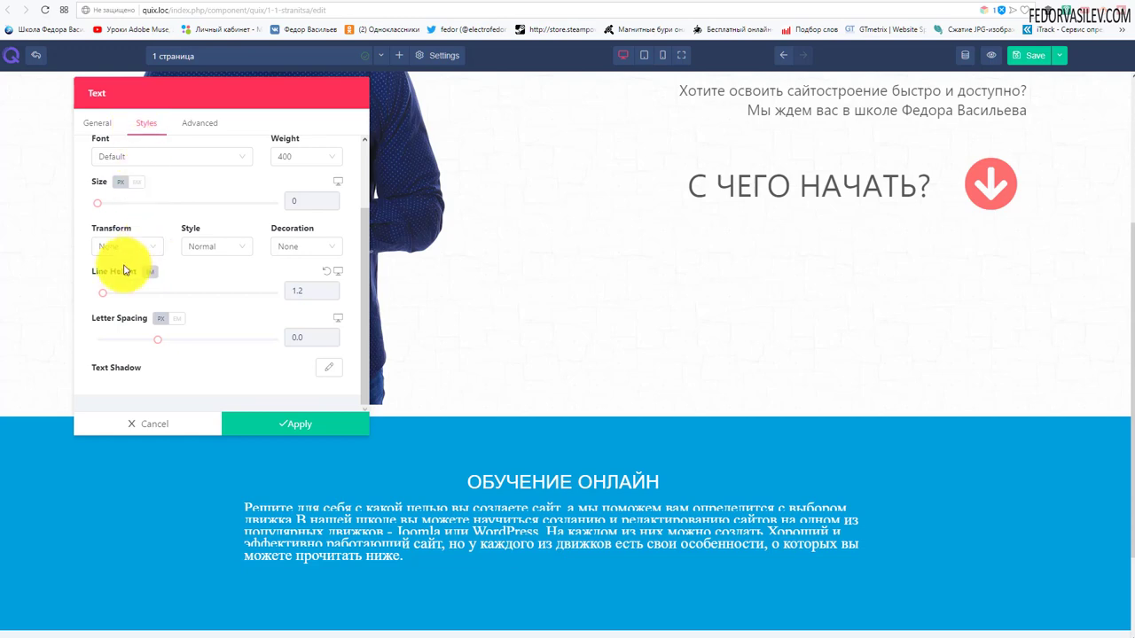
left_click_drag(126, 298, 102, 304)
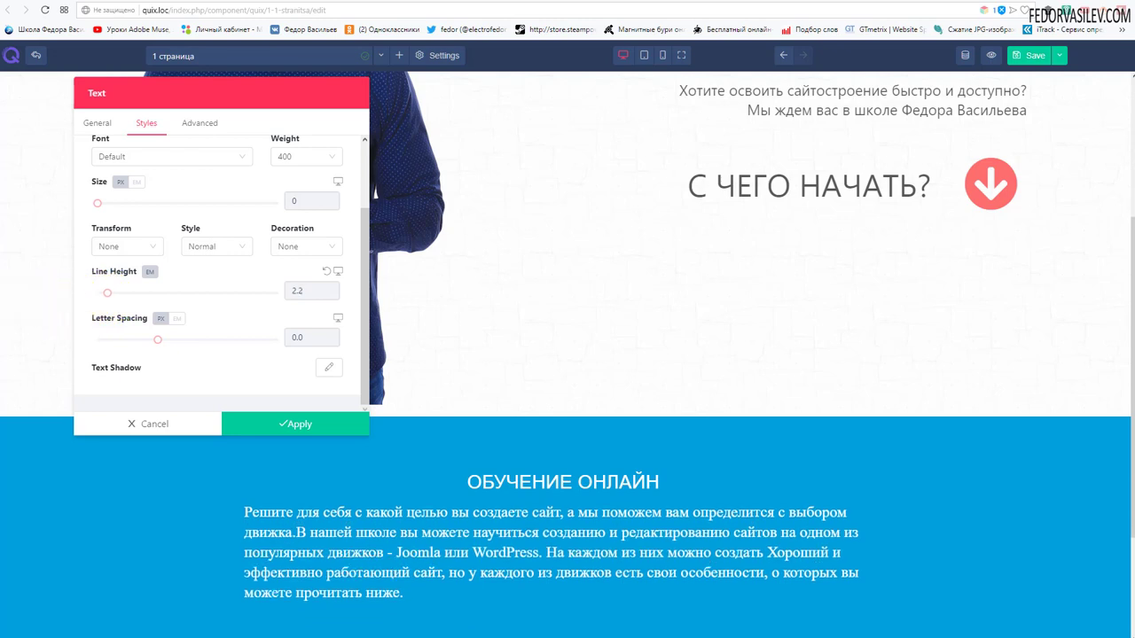
Step: Try a solid white border on the paragraph with a left width of 10 px
left_click(200, 122)
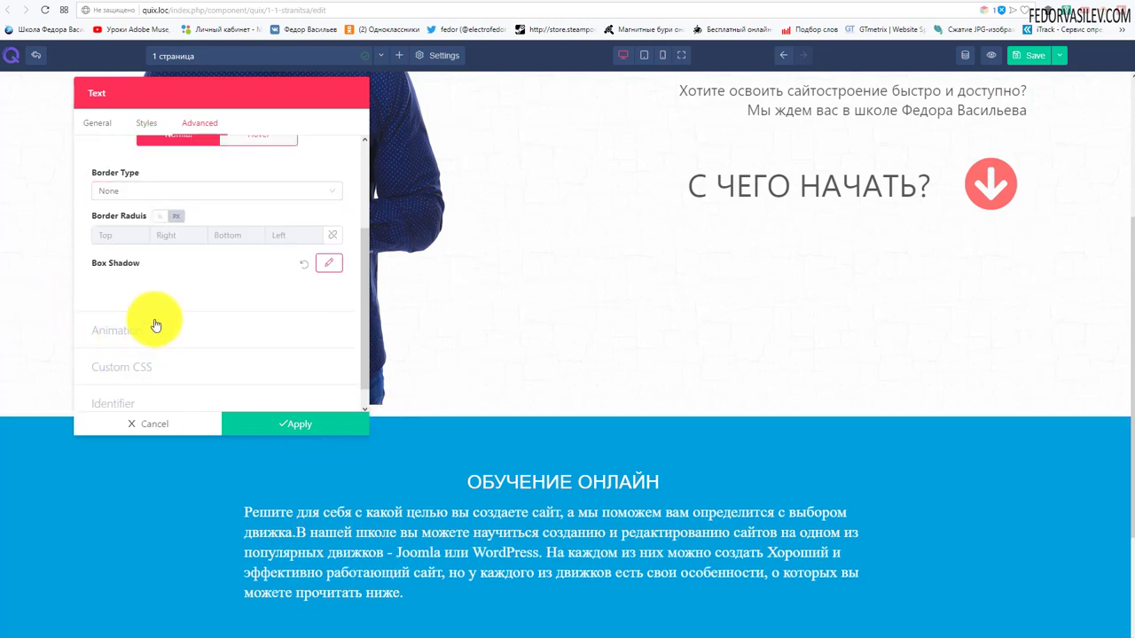
scroll(133, 293, "up", 3)
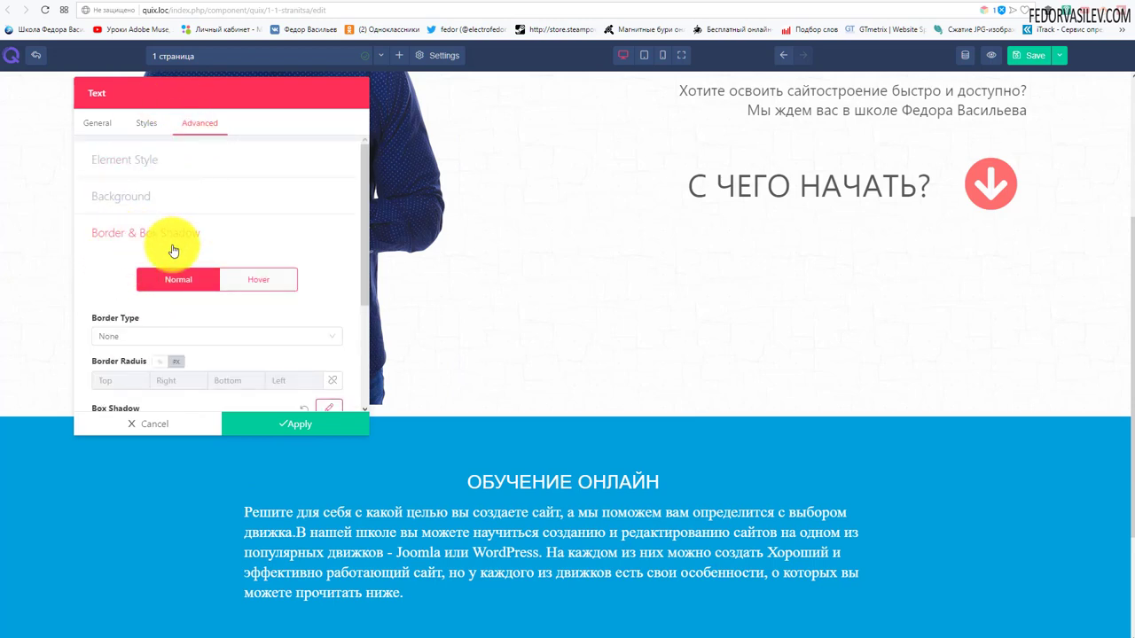
scroll(184, 240, "down", 1)
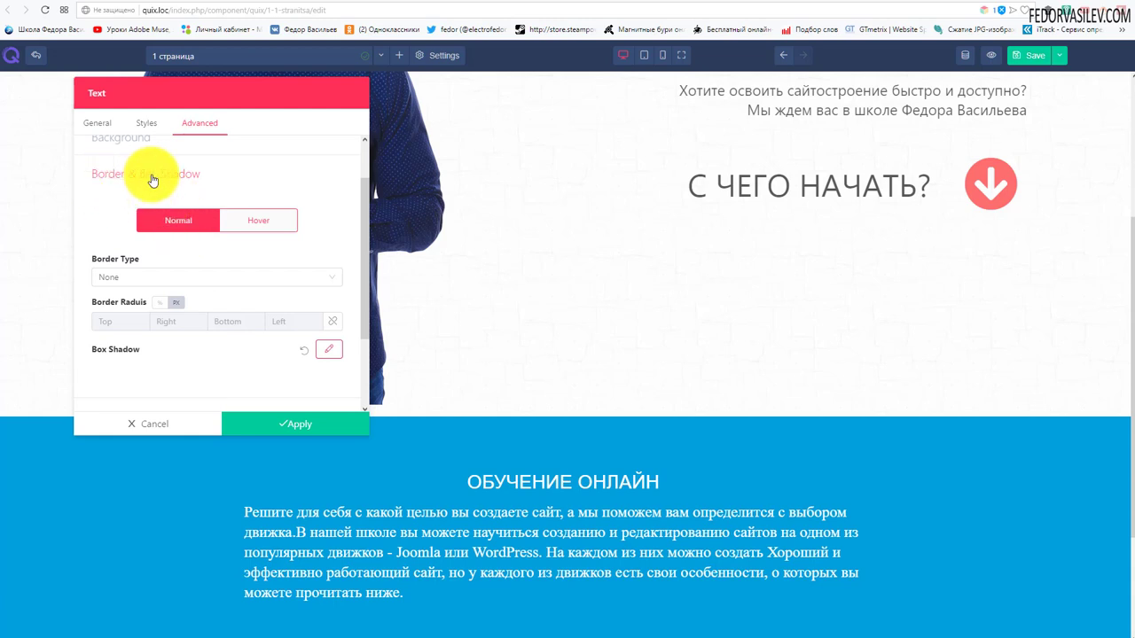
scroll(153, 180, "down", 1)
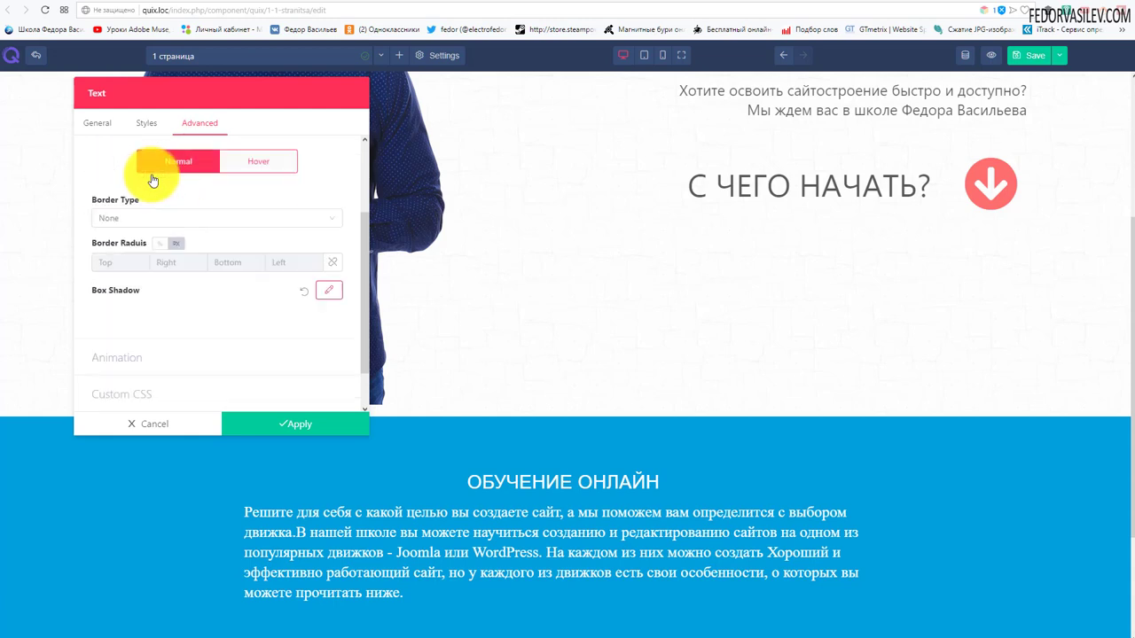
left_click(113, 221)
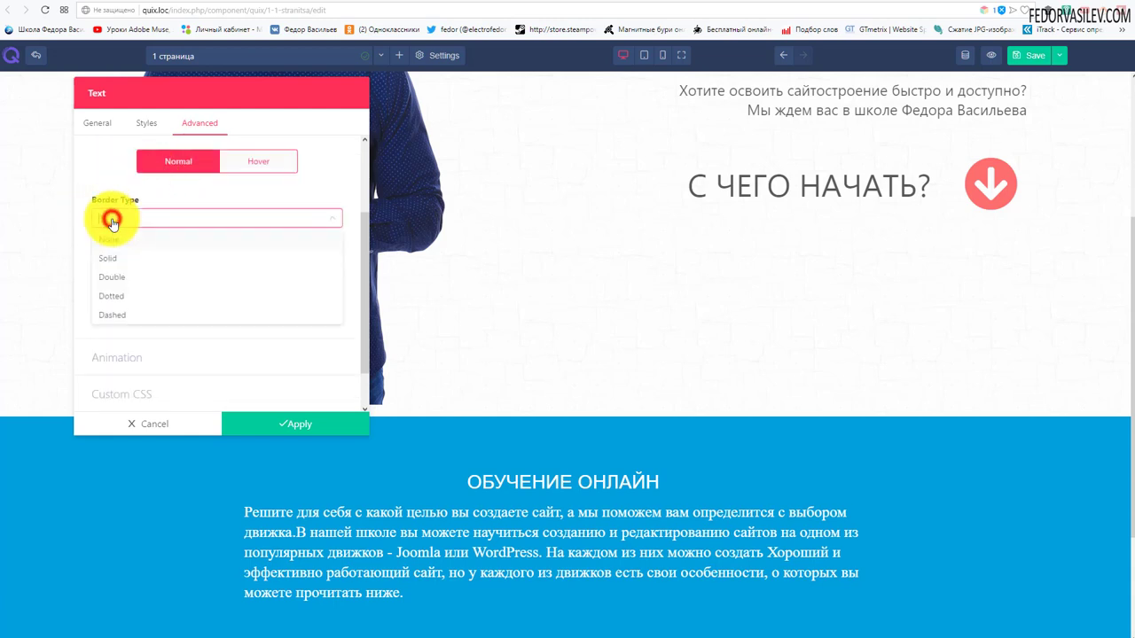
left_click(118, 261)
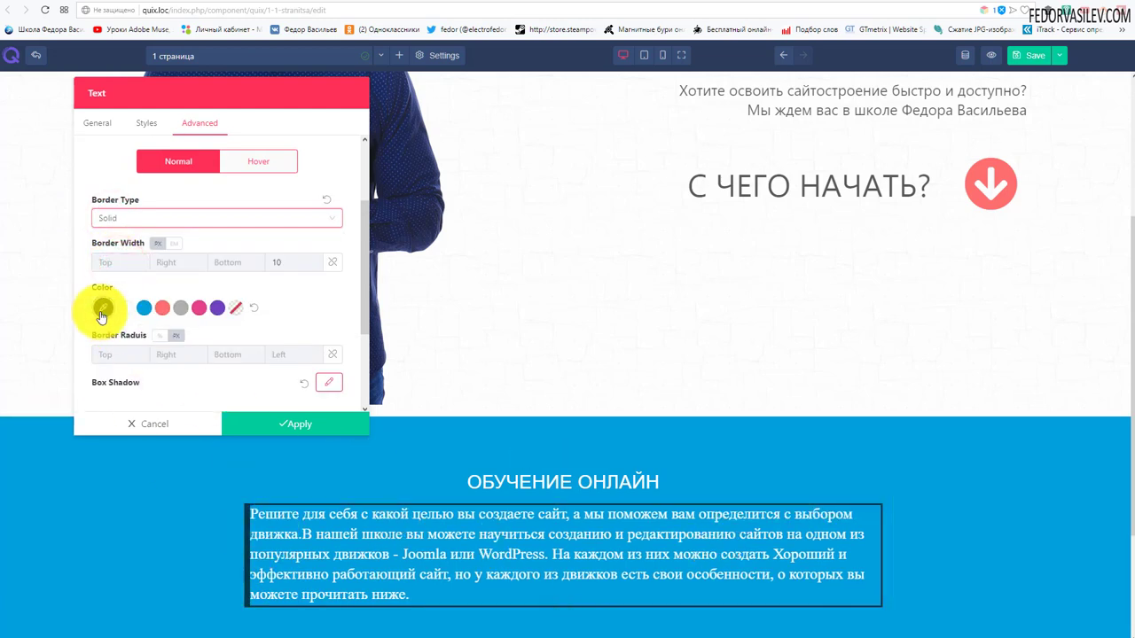
left_click(102, 310)
left_click_drag(119, 203, 95, 152)
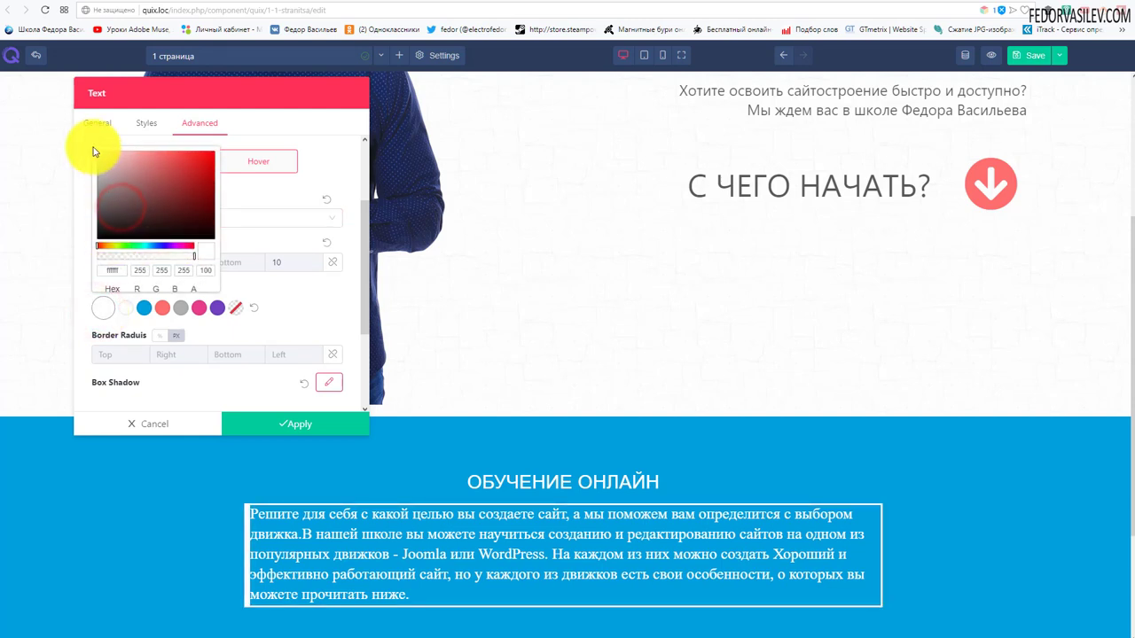
left_click(274, 285)
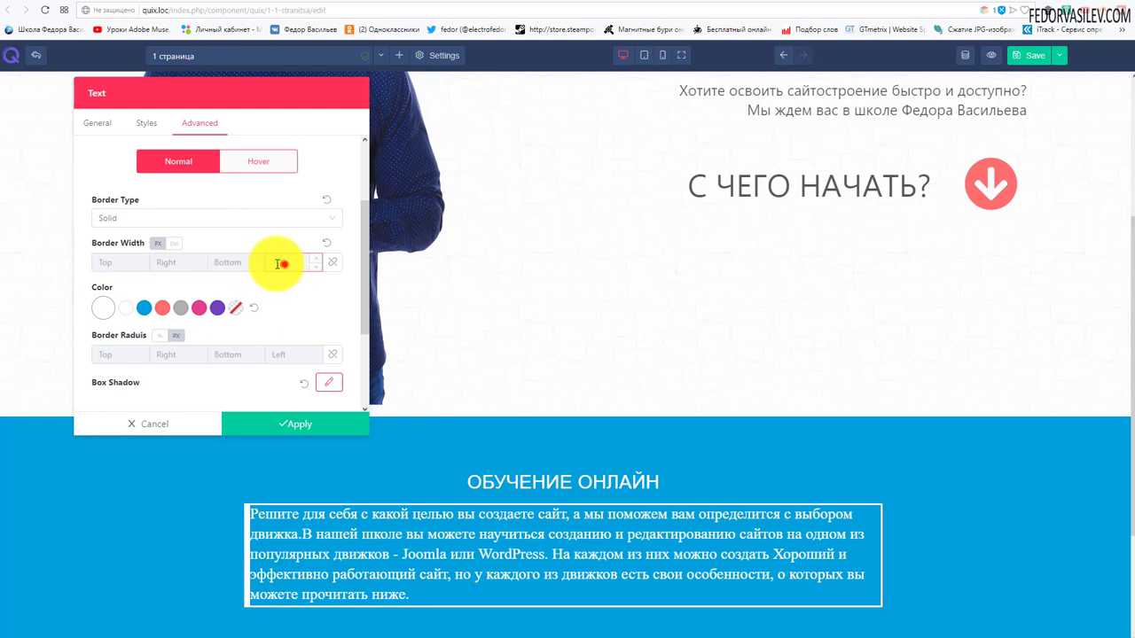
Step: Try a left border width of 20 on the paragraph, testing em units before returning to pixels
type("5")
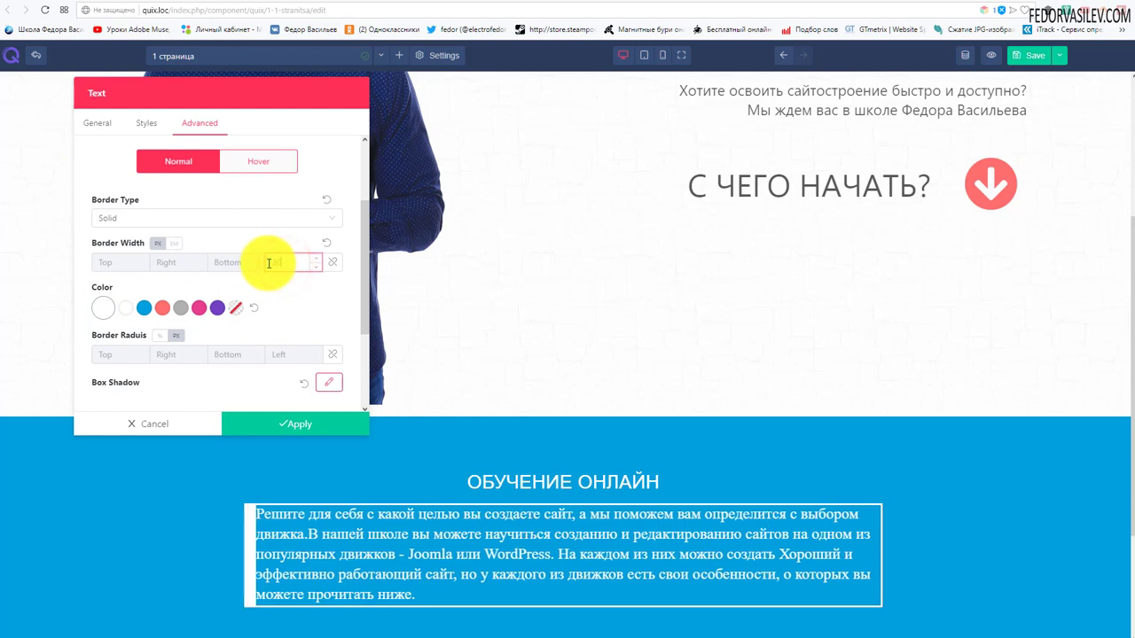
type("20")
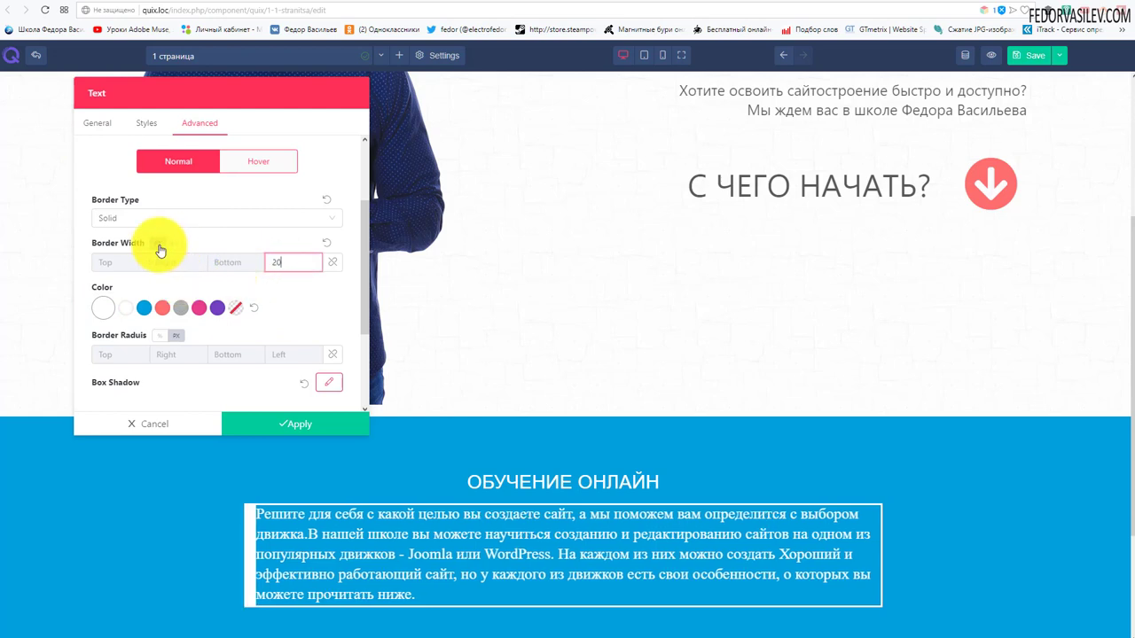
left_click(172, 244)
scroll(375, 431, "down", 2)
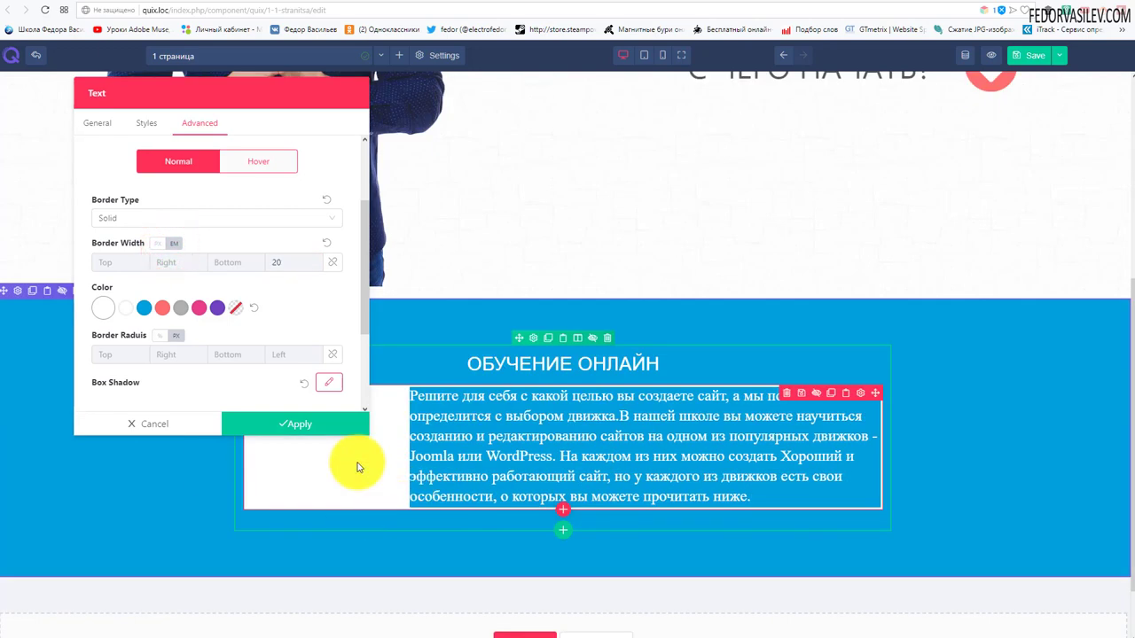
left_click(157, 243)
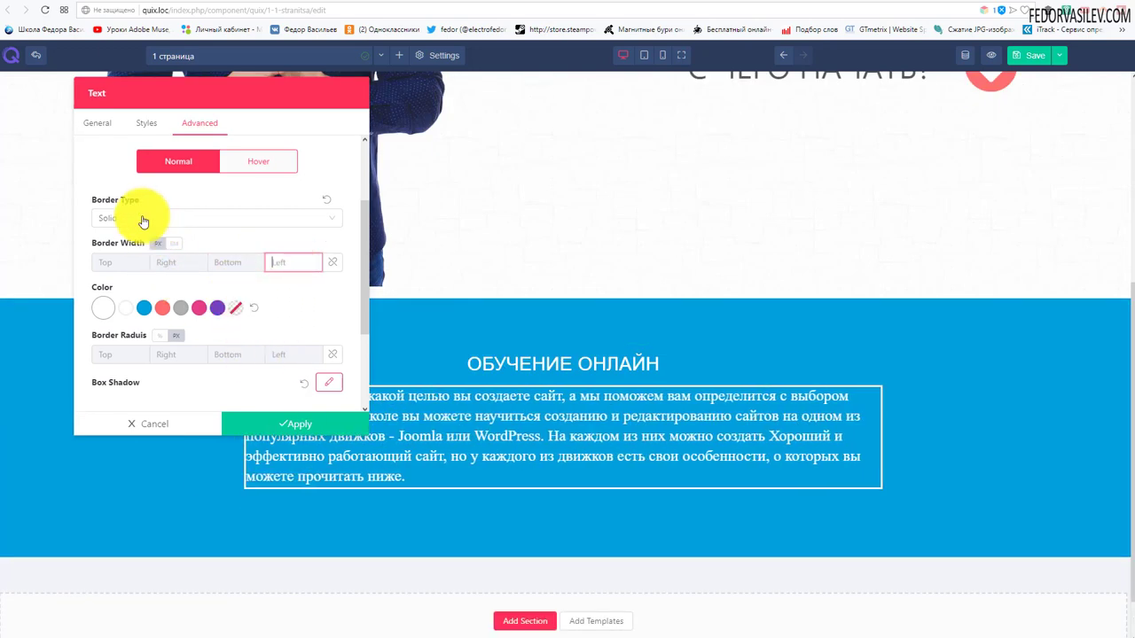
Step: Set the paragraph's border type to None and apply and save the changes
left_click(135, 219)
left_click(118, 239)
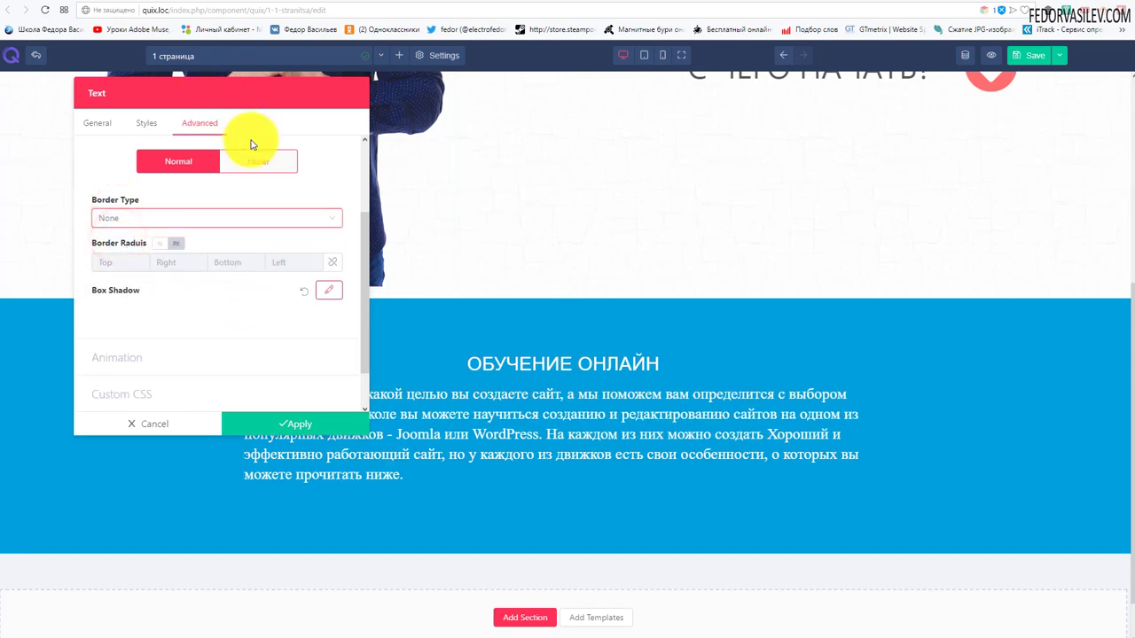
left_click(311, 424)
key("ctrl+s")
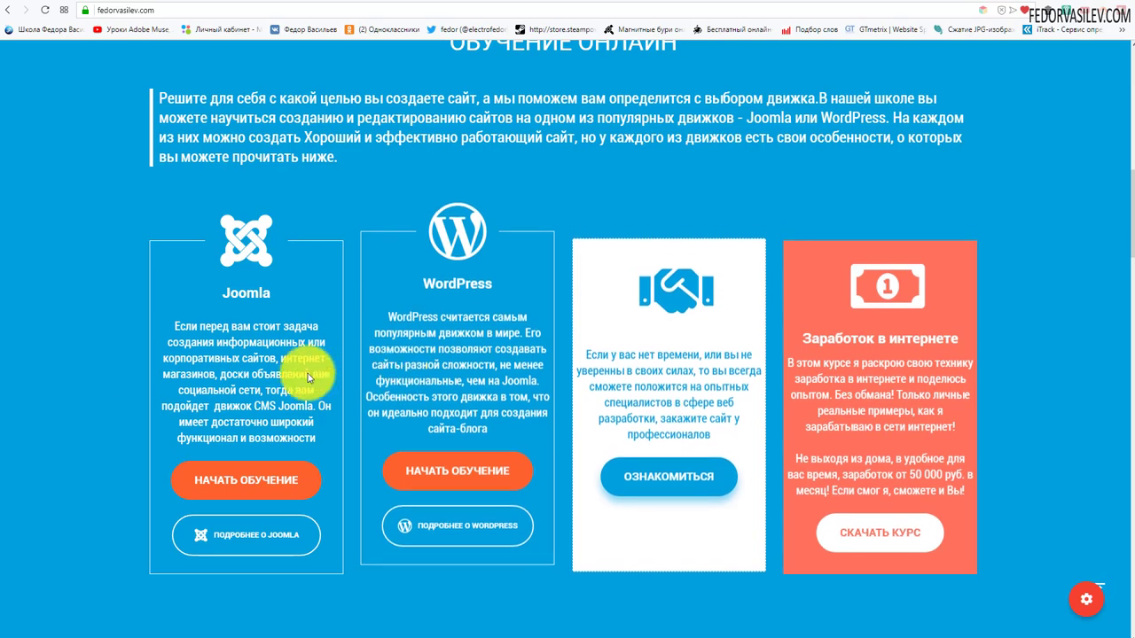
Step: Add a row with four equal columns below the introductory paragraph in the blue section
left_click(798, 2)
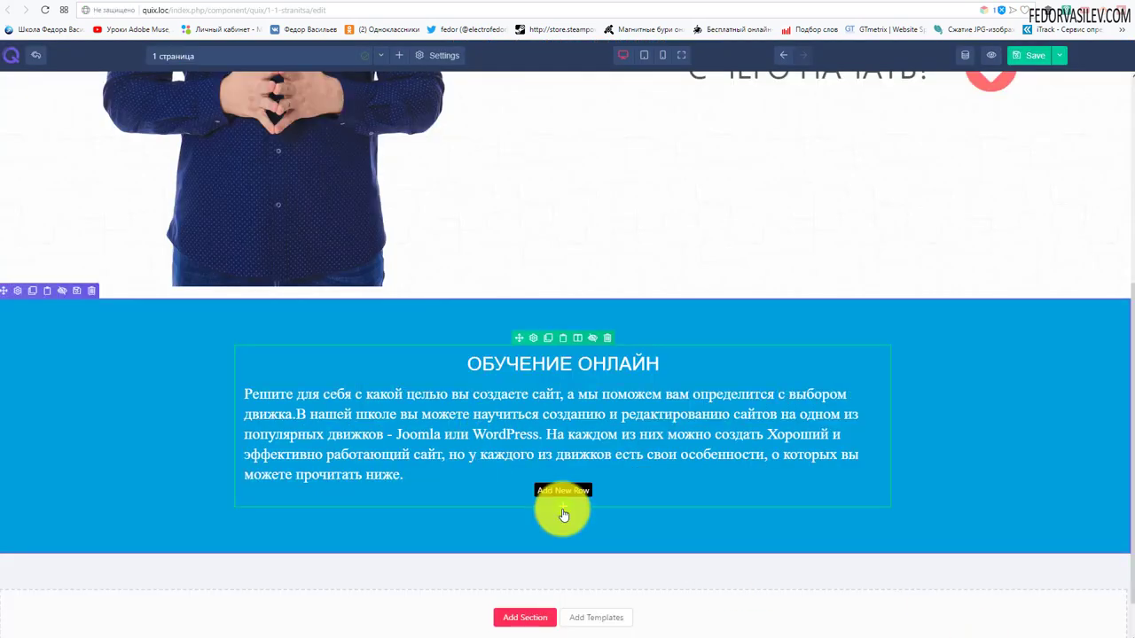
left_click(563, 510)
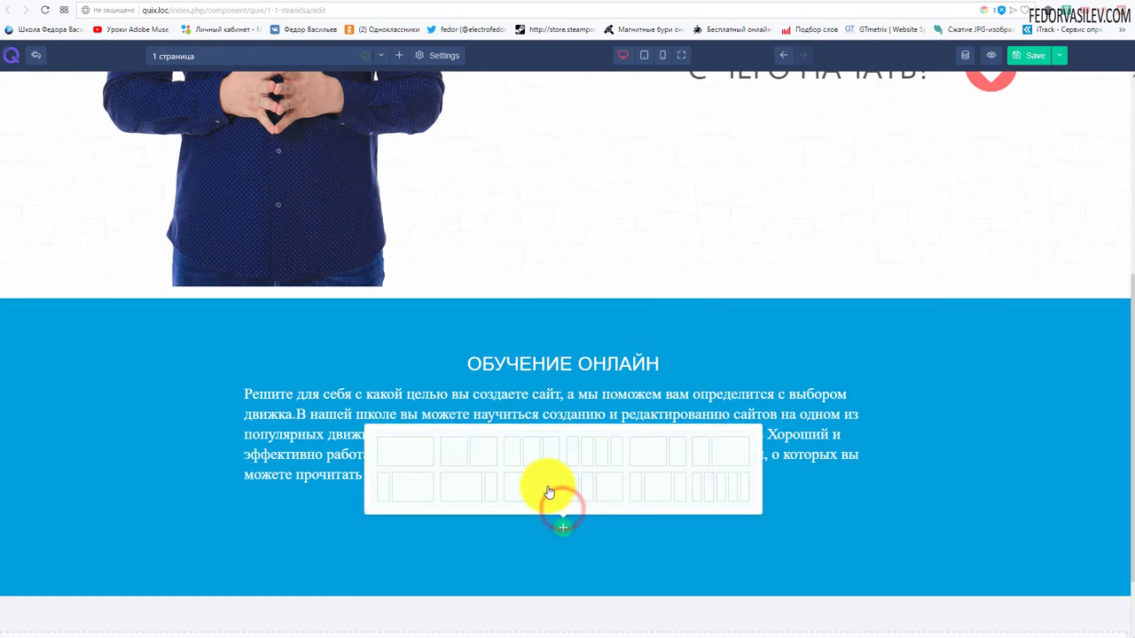
left_click(594, 469)
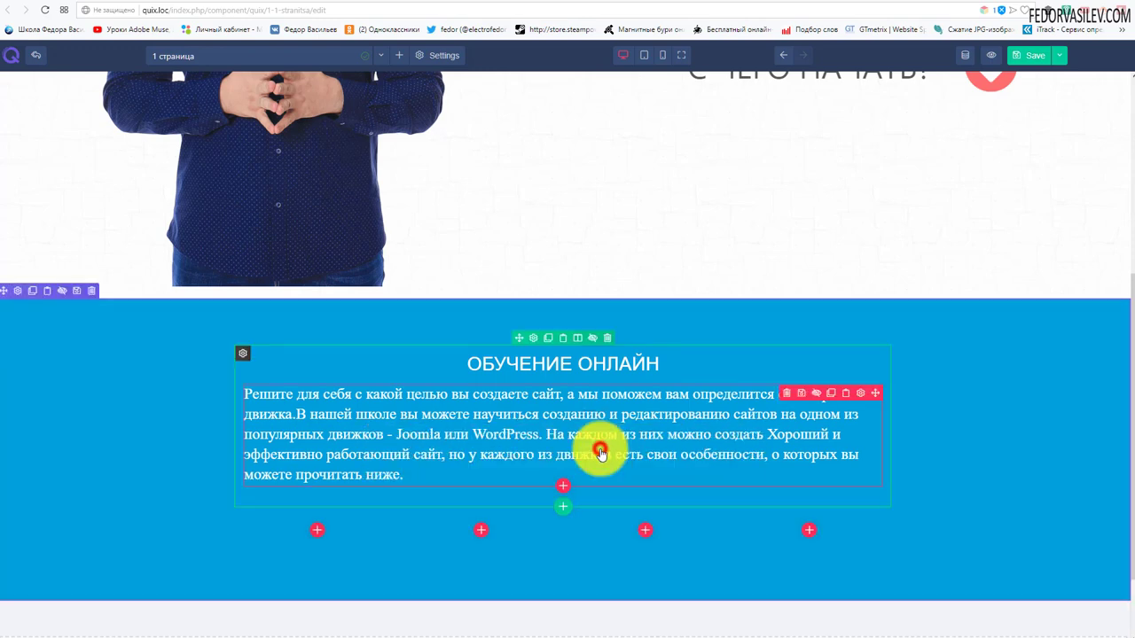
Step: Give the first column of the new four-column row a solid white border, keeping the column visible beside its settings dialog
scroll(358, 529, "down", 1)
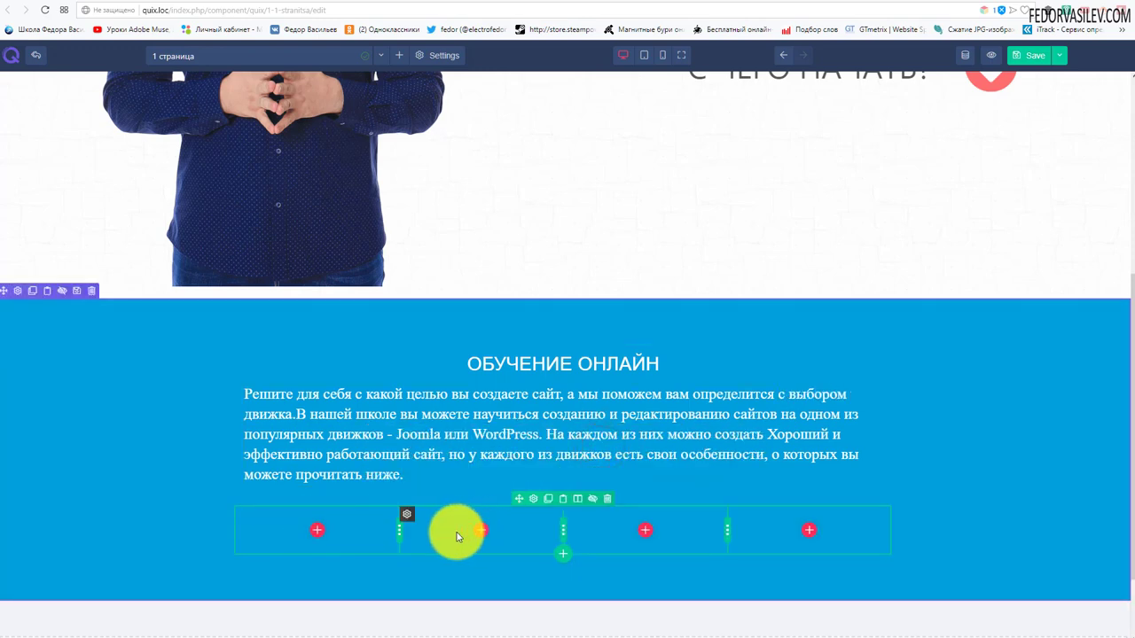
left_click(243, 413)
left_click(200, 123)
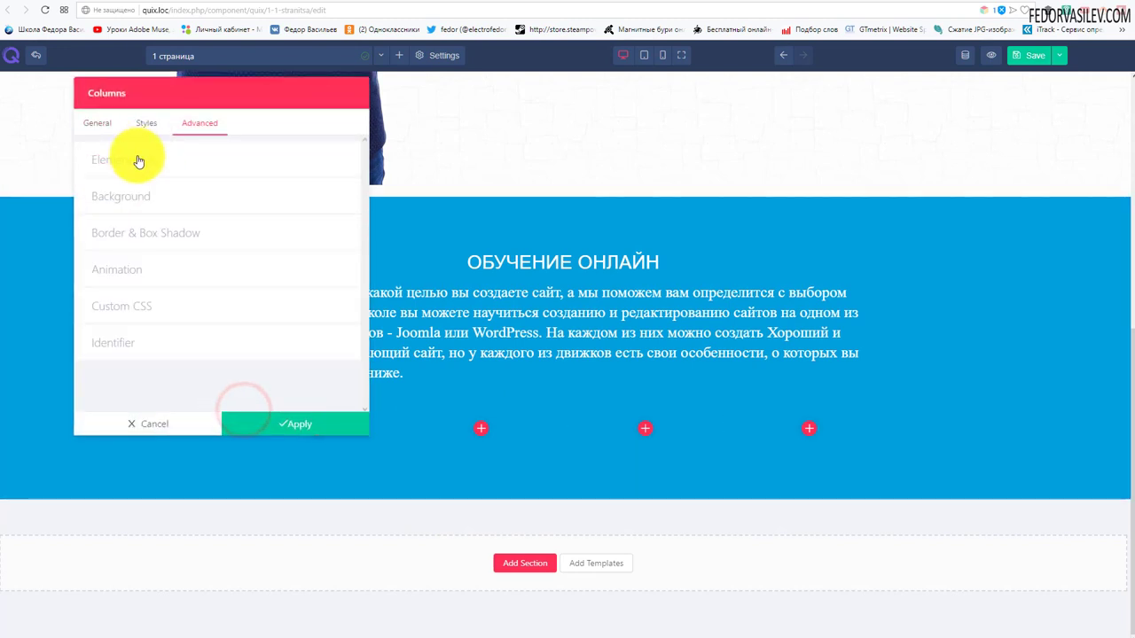
left_click(142, 234)
scroll(140, 229, "down", 1)
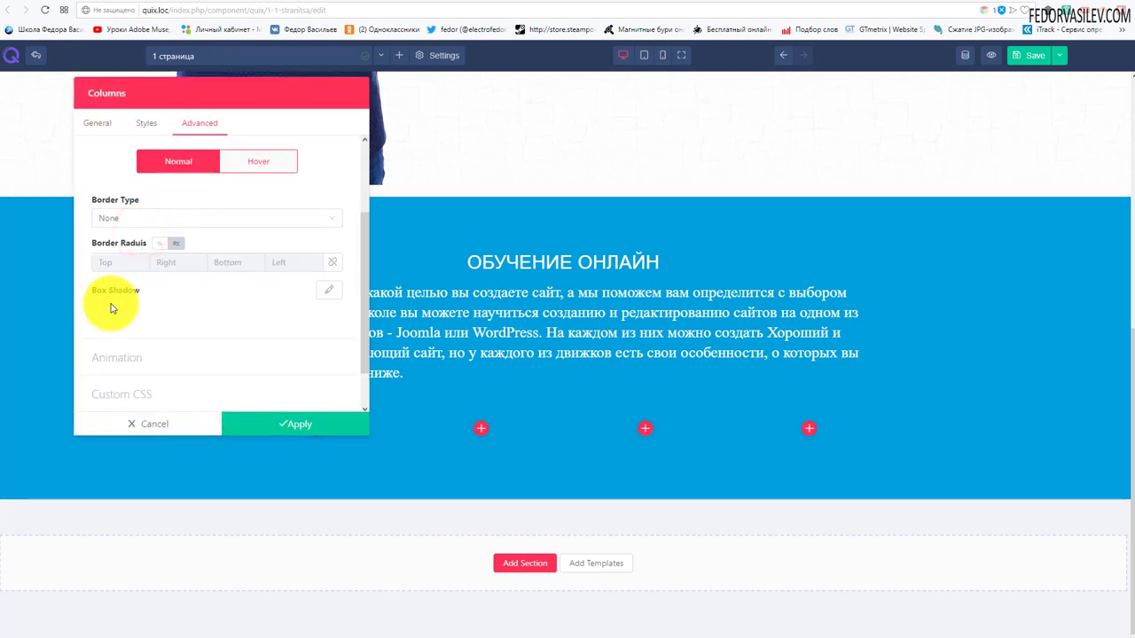
left_click(117, 218)
left_click(120, 259)
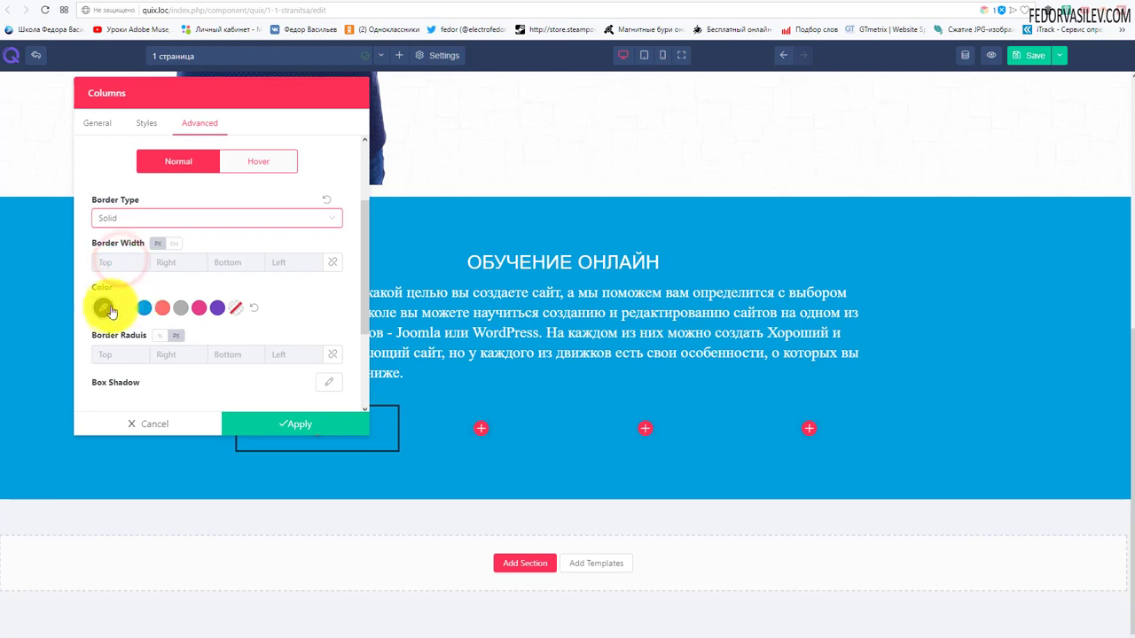
left_click(103, 307)
left_click(107, 168)
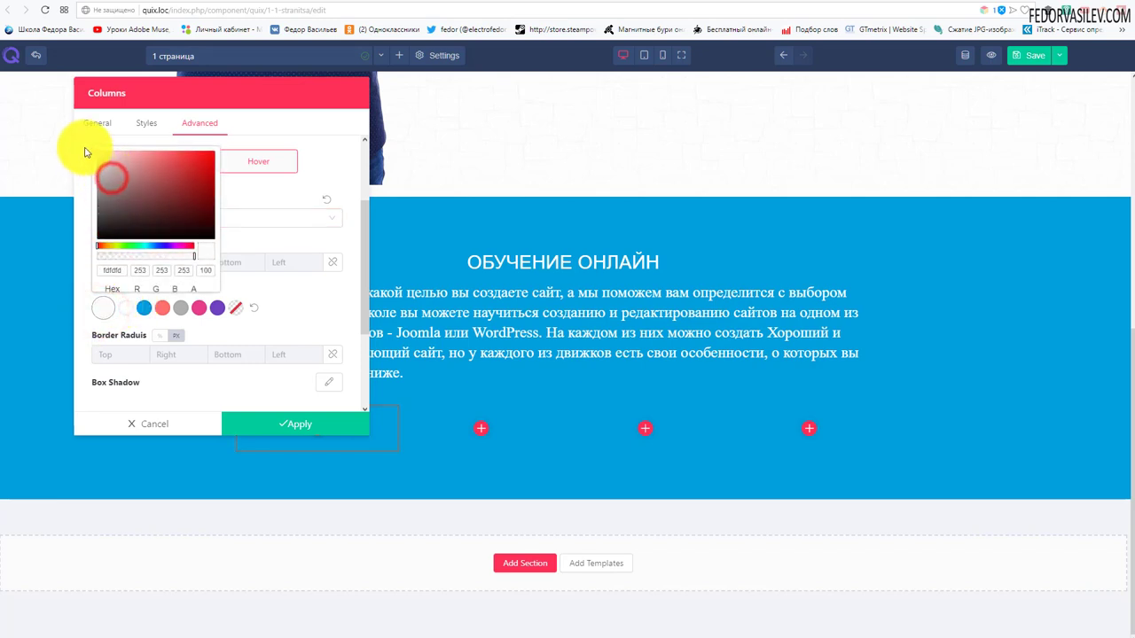
left_click(292, 297)
left_click_drag(245, 96, 694, 127)
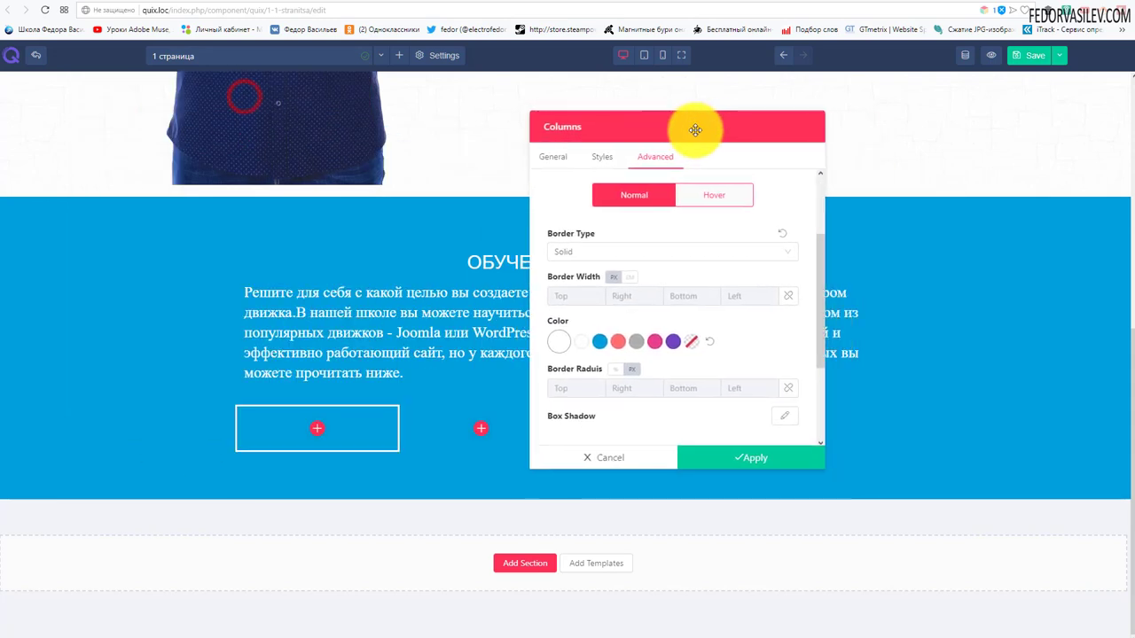
Step: Apply the first column's border and give the second column of the four-column row a solid white border
left_click(727, 458)
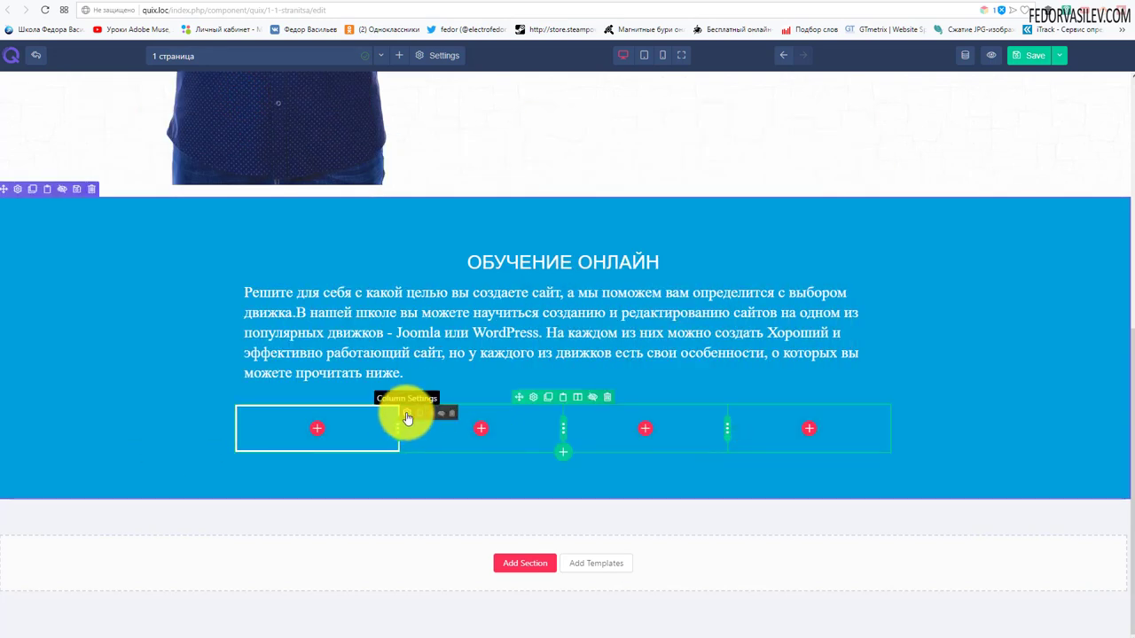
left_click(406, 414)
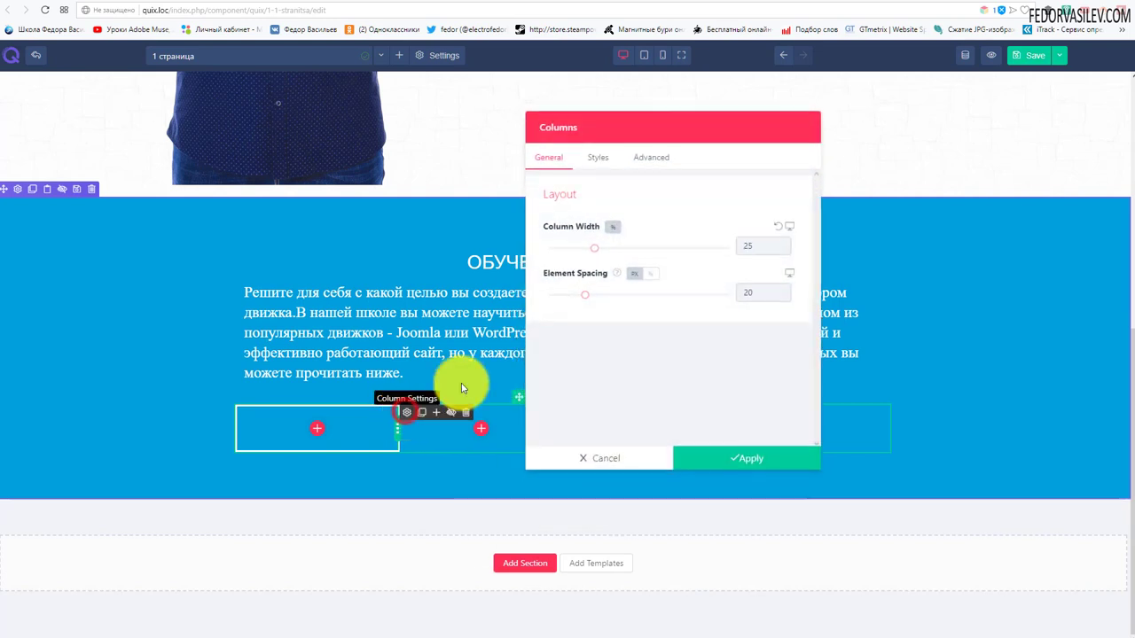
left_click(651, 157)
left_click(603, 193)
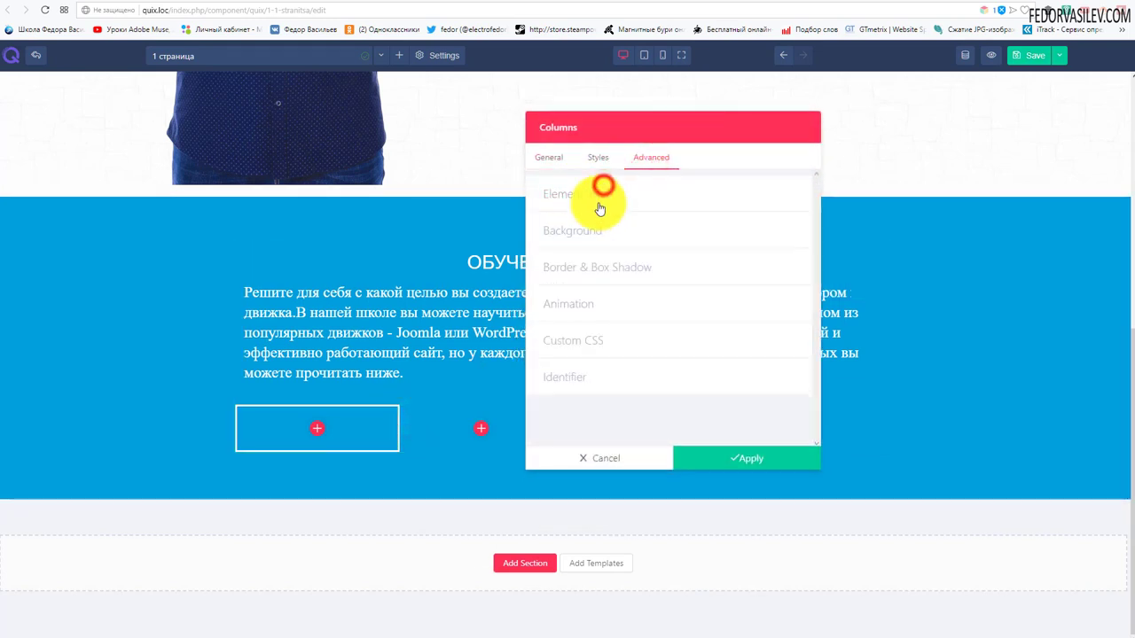
left_click(591, 261)
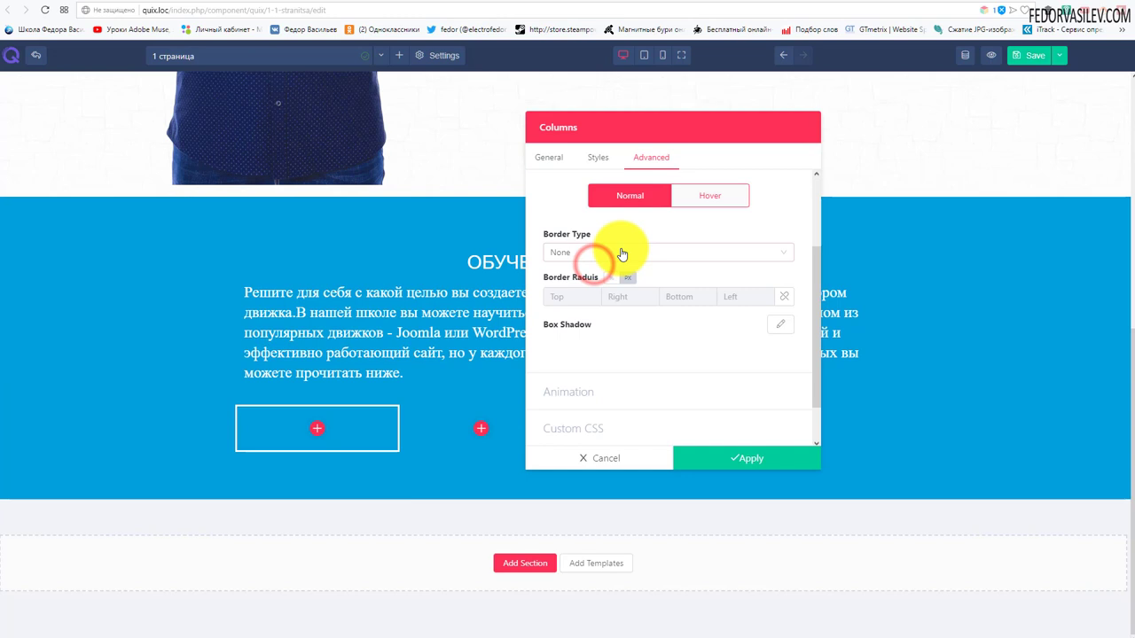
left_click(555, 252)
left_click(561, 286)
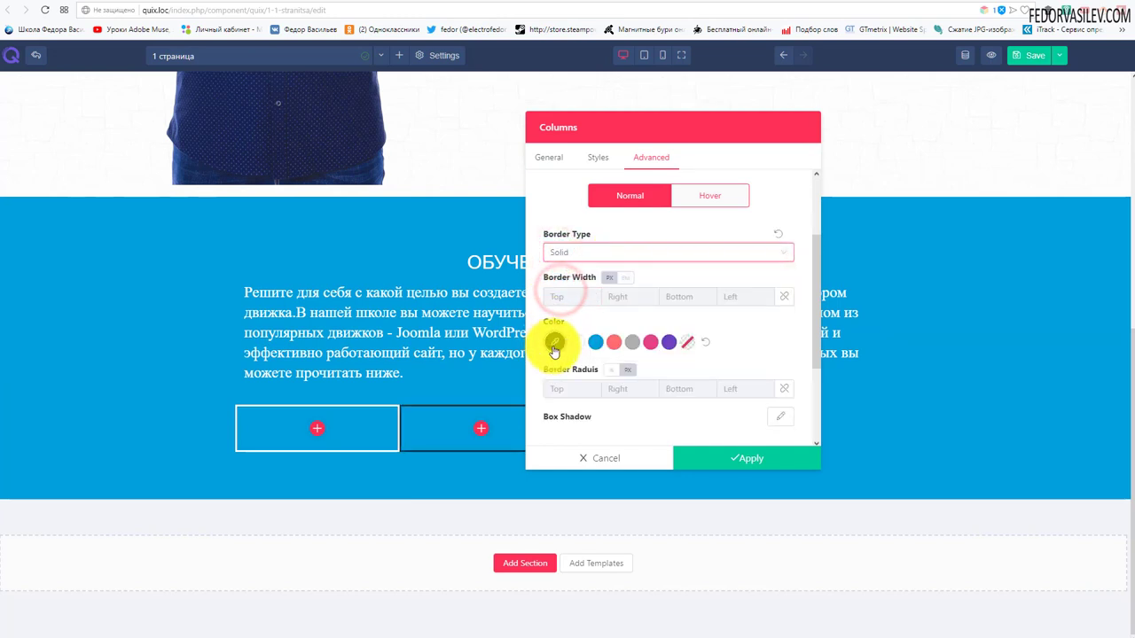
left_click(554, 343)
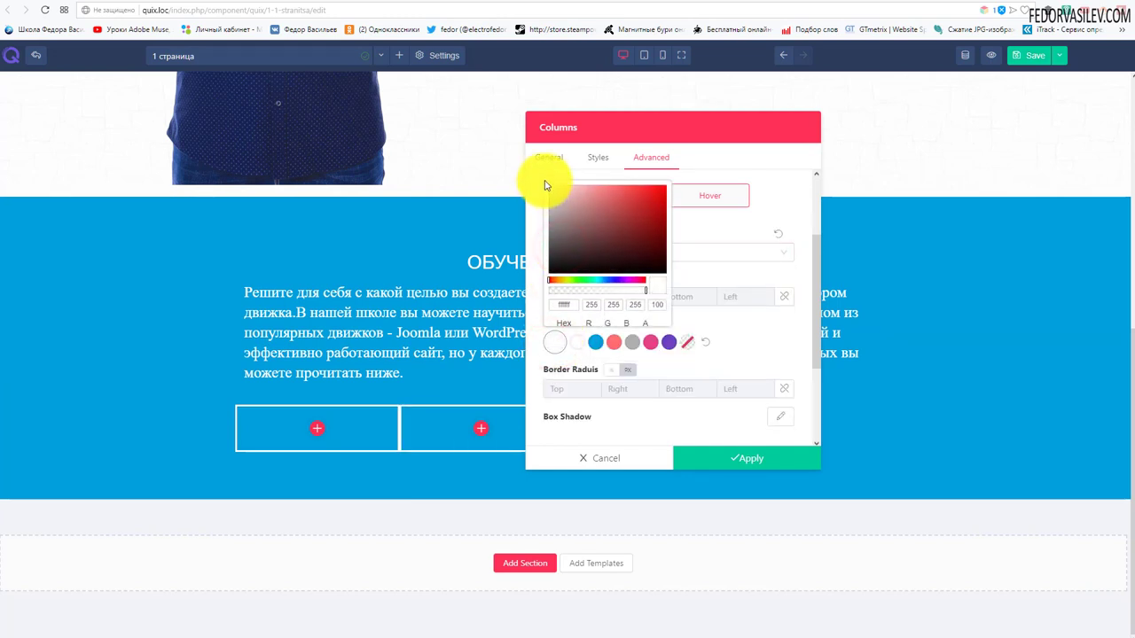
left_click(730, 234)
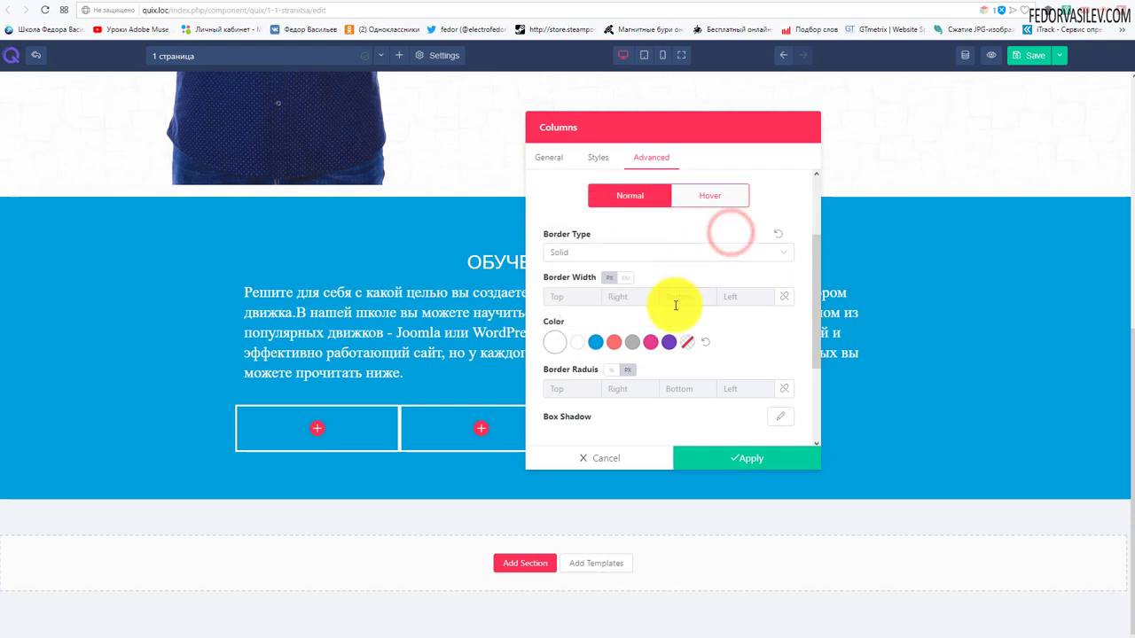
left_click(730, 459)
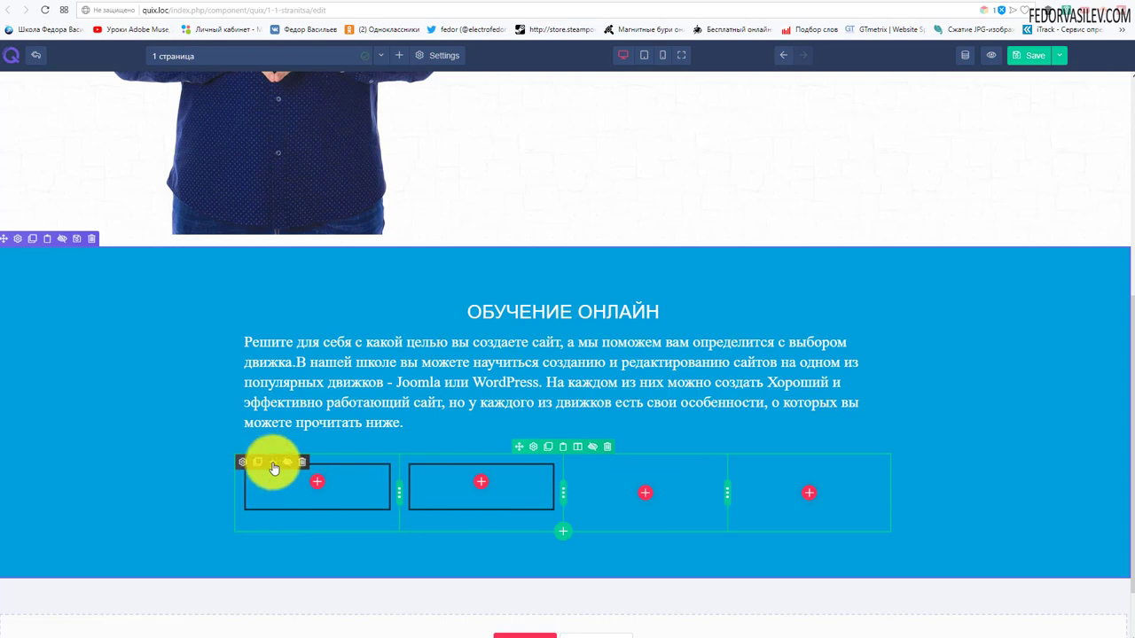
Step: Insert a nested single-column Columns element into the third column of the row
left_click(645, 493)
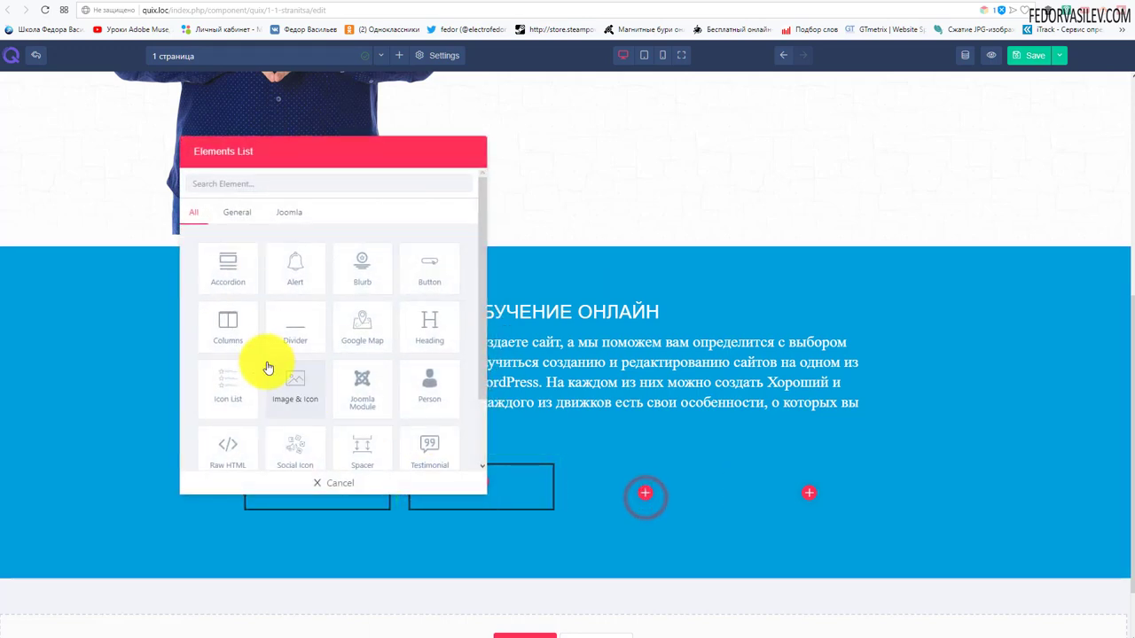
left_click(233, 330)
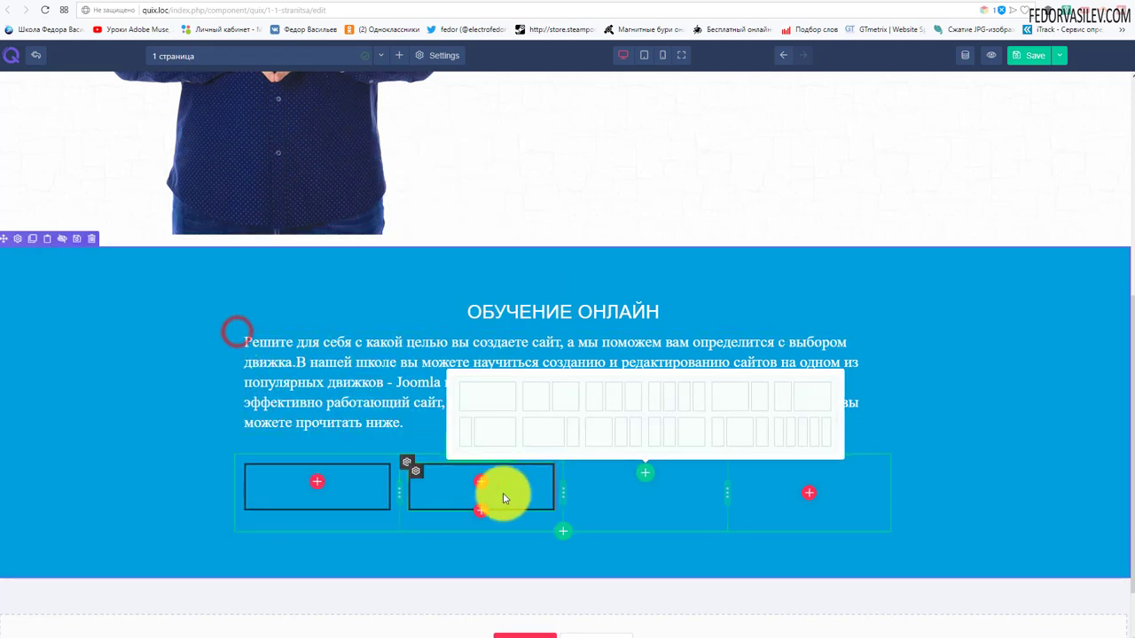
left_click(506, 399)
Step: Give the nested column inside the third column a solid border in the default colour and apply it
left_click(579, 478)
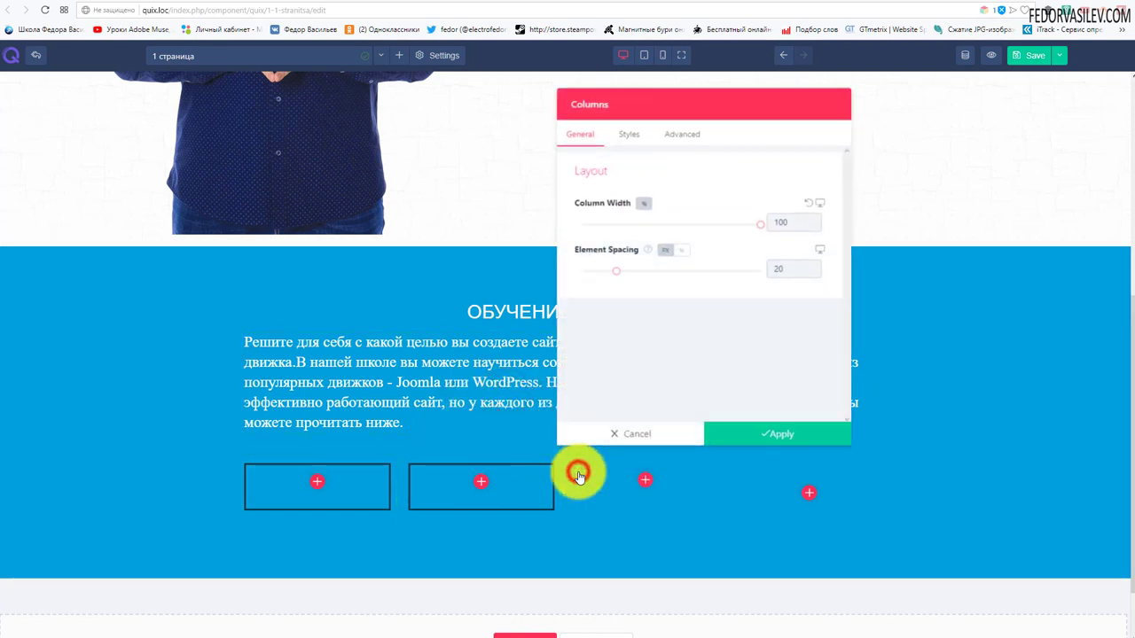
left_click(677, 142)
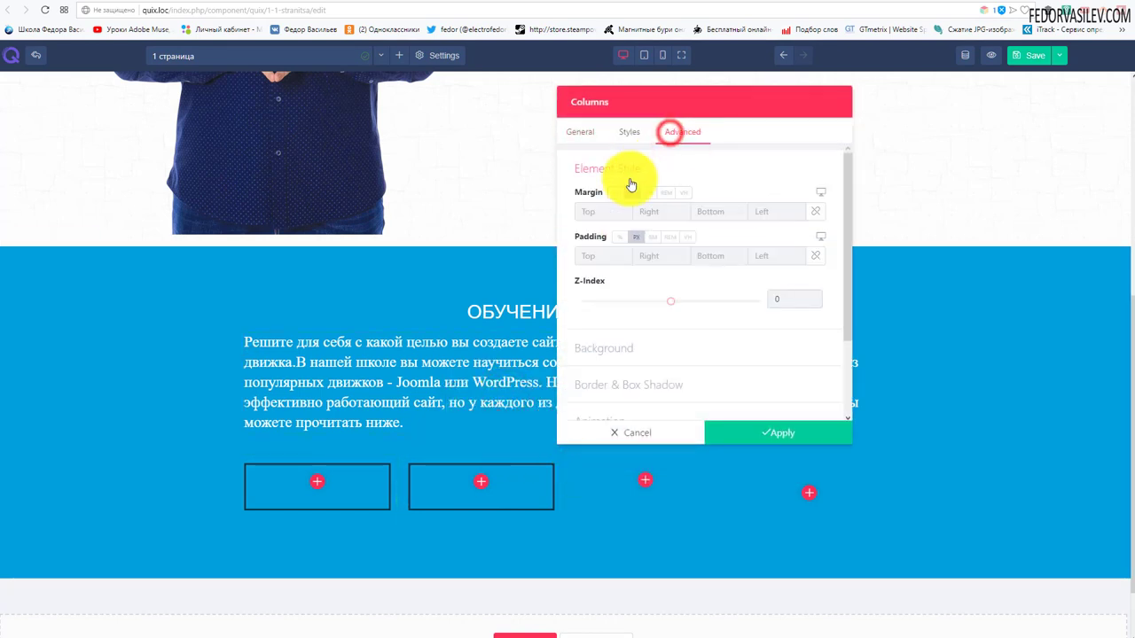
left_click(622, 171)
left_click(619, 242)
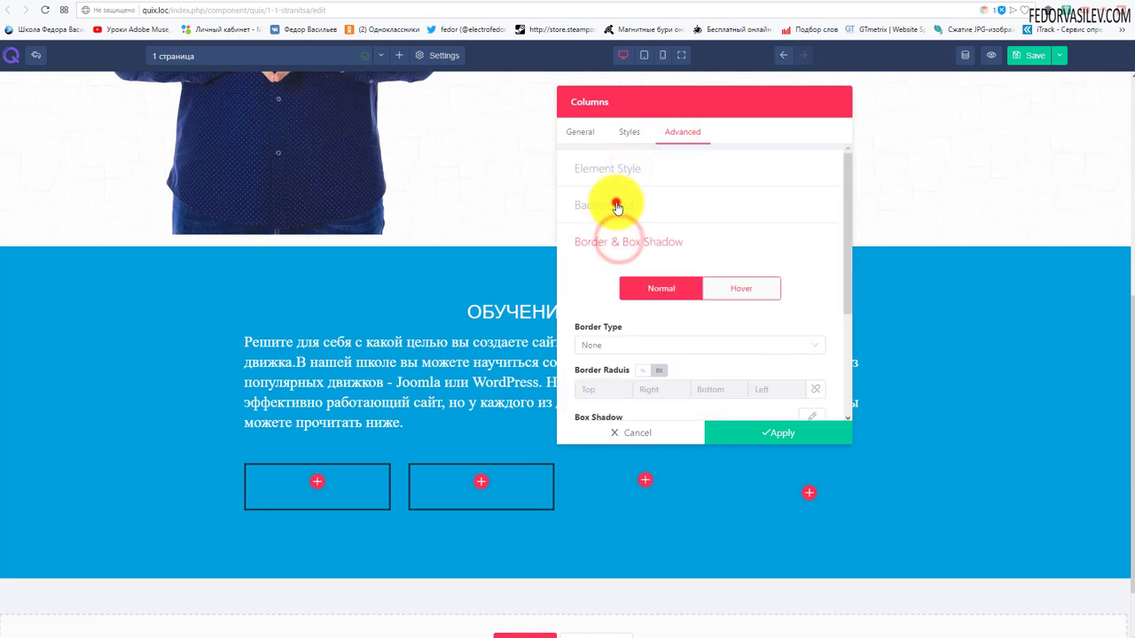
left_click(617, 207)
left_click(615, 203)
left_click(611, 240)
scroll(610, 309, "down", 2)
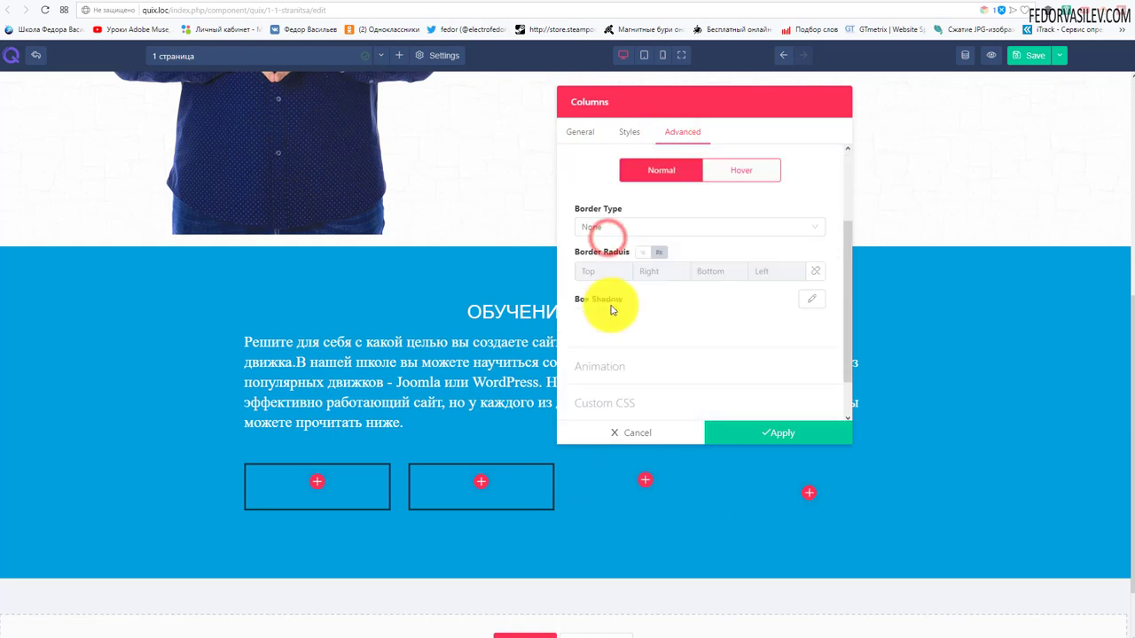
left_click(598, 226)
left_click(593, 265)
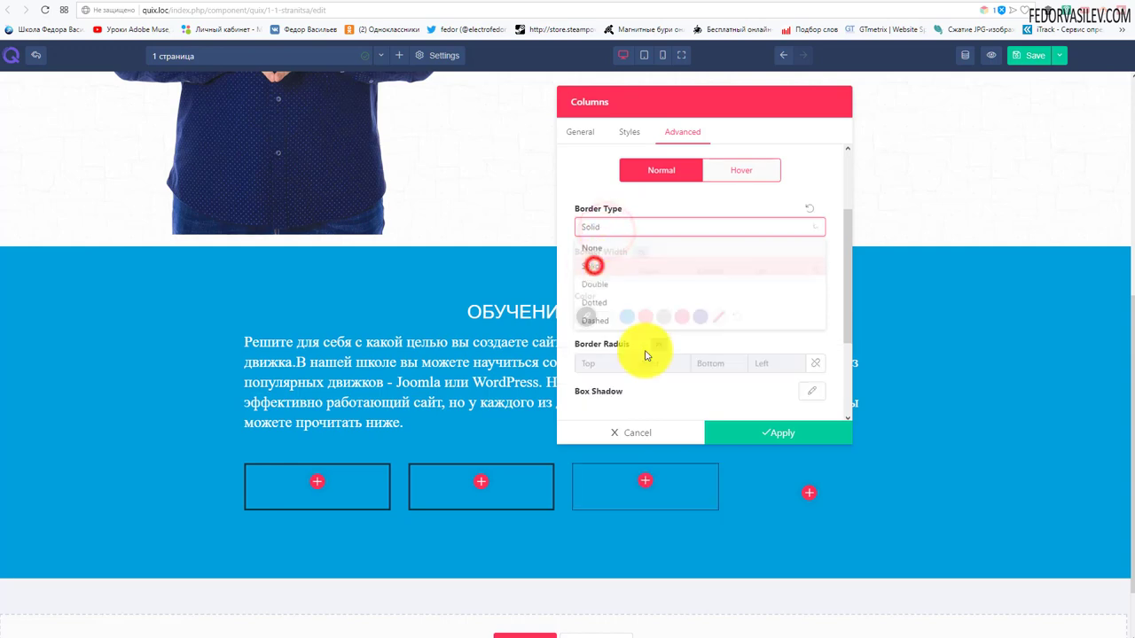
left_click(727, 433)
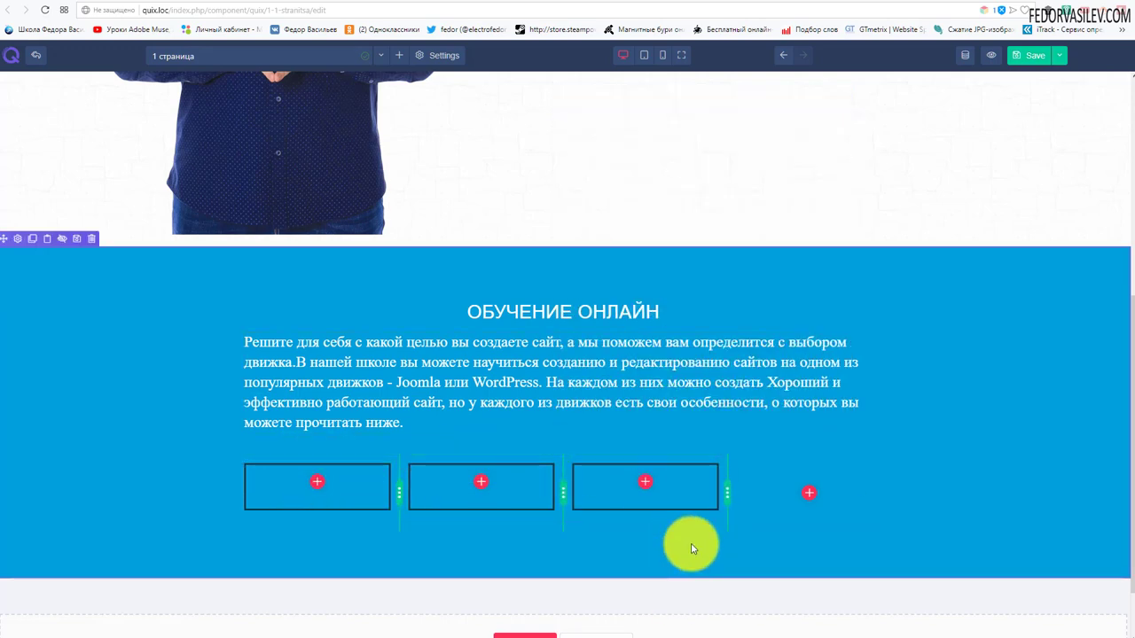
Step: Insert a nested single-column Columns element into the fourth column of the row
left_click(808, 492)
left_click(240, 333)
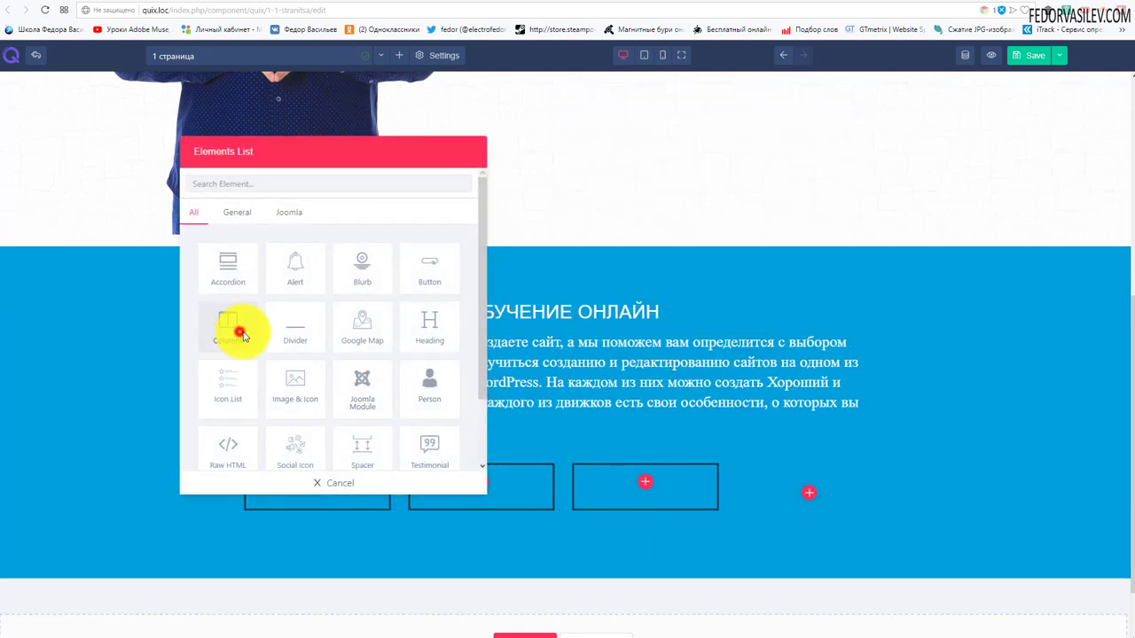
left_click_drag(244, 335, 657, 390)
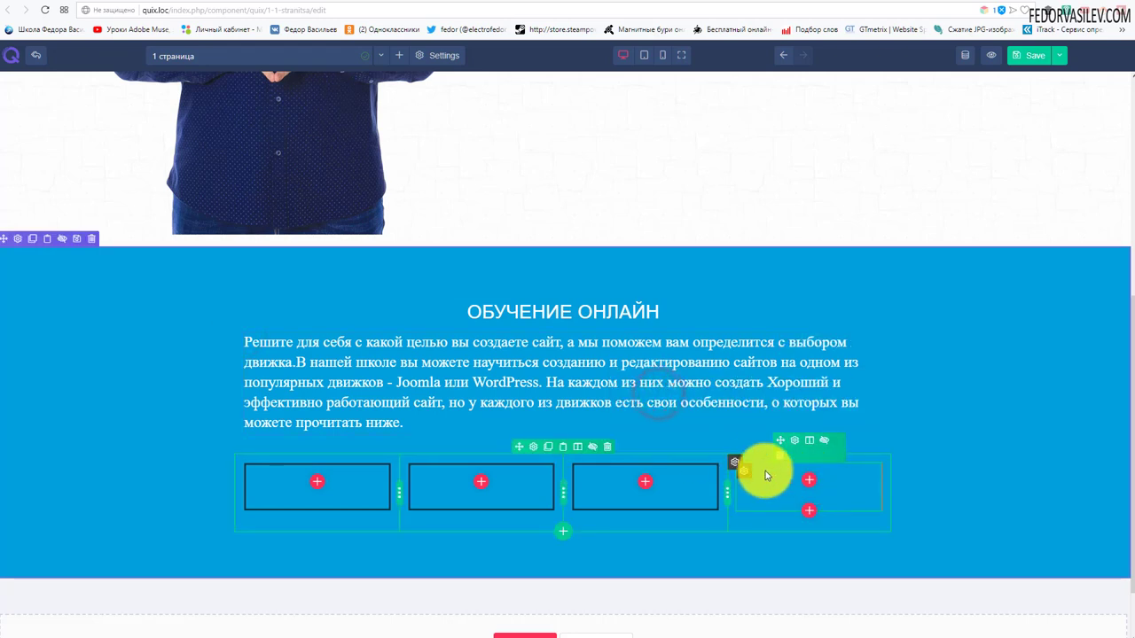
Step: Give the nested column inside the fourth column a solid white border and apply it
left_click(747, 470)
left_click(682, 131)
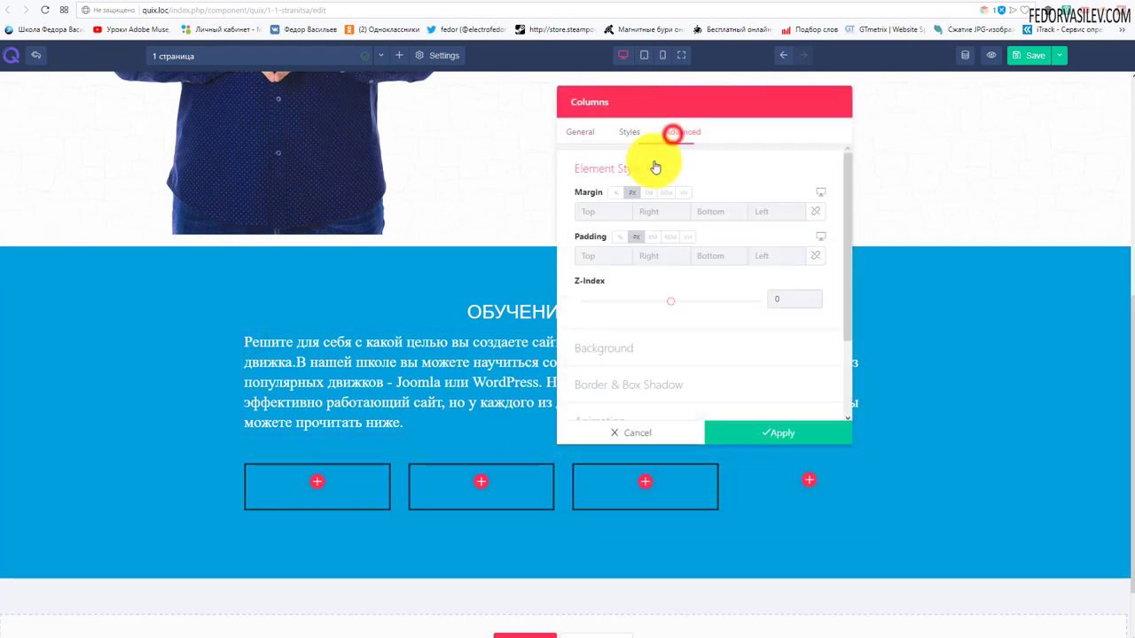
left_click(625, 172)
left_click(629, 241)
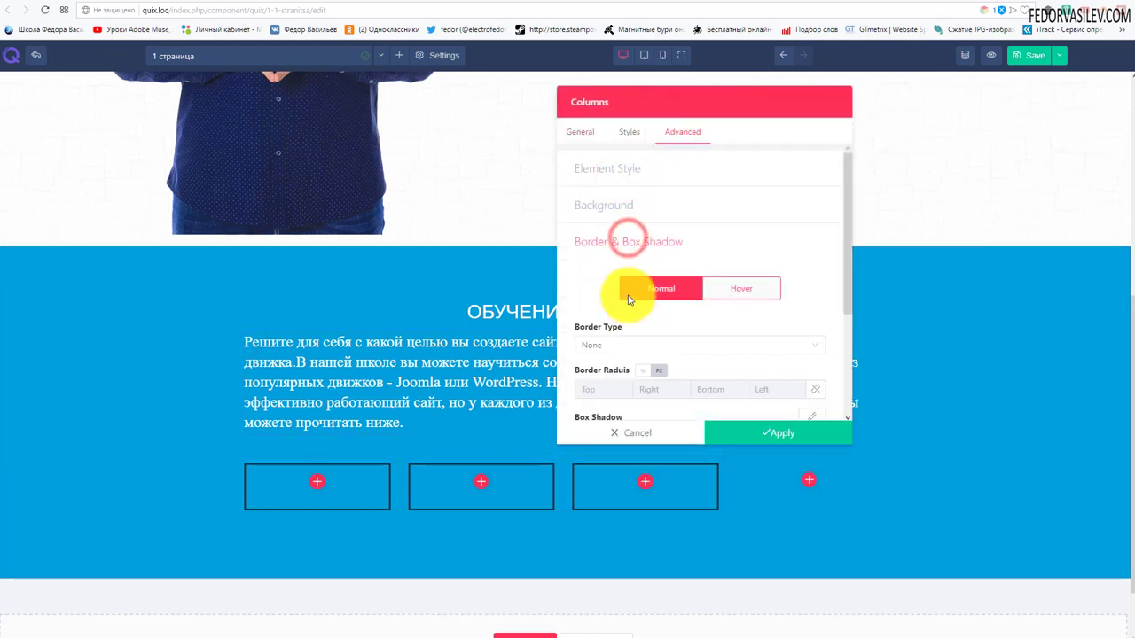
left_click(615, 230)
left_click(605, 267)
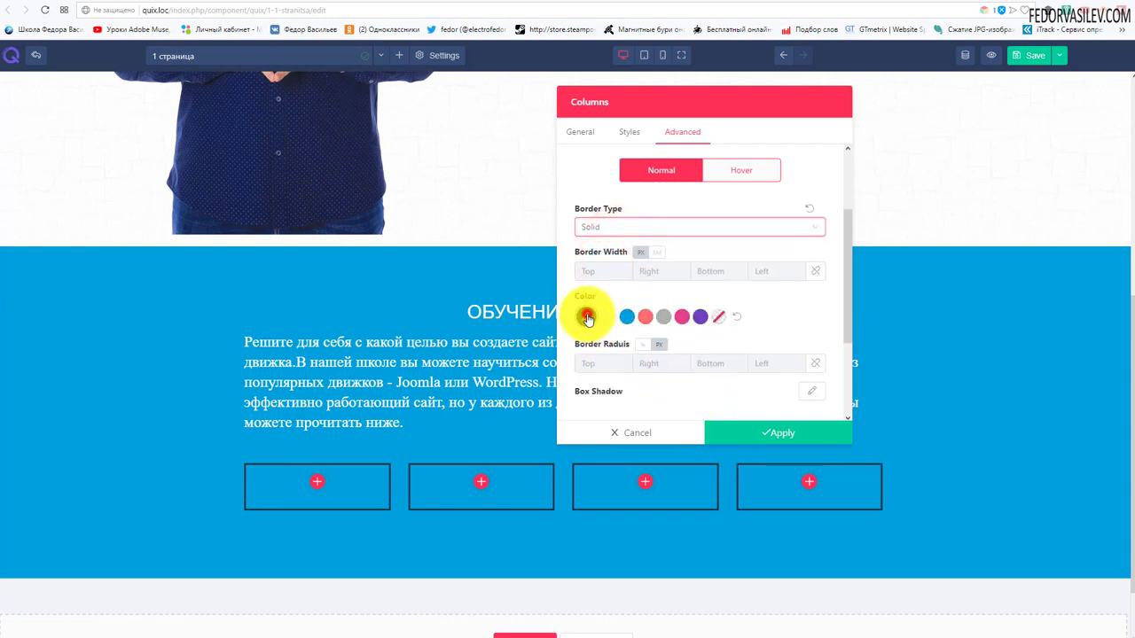
left_click(587, 317)
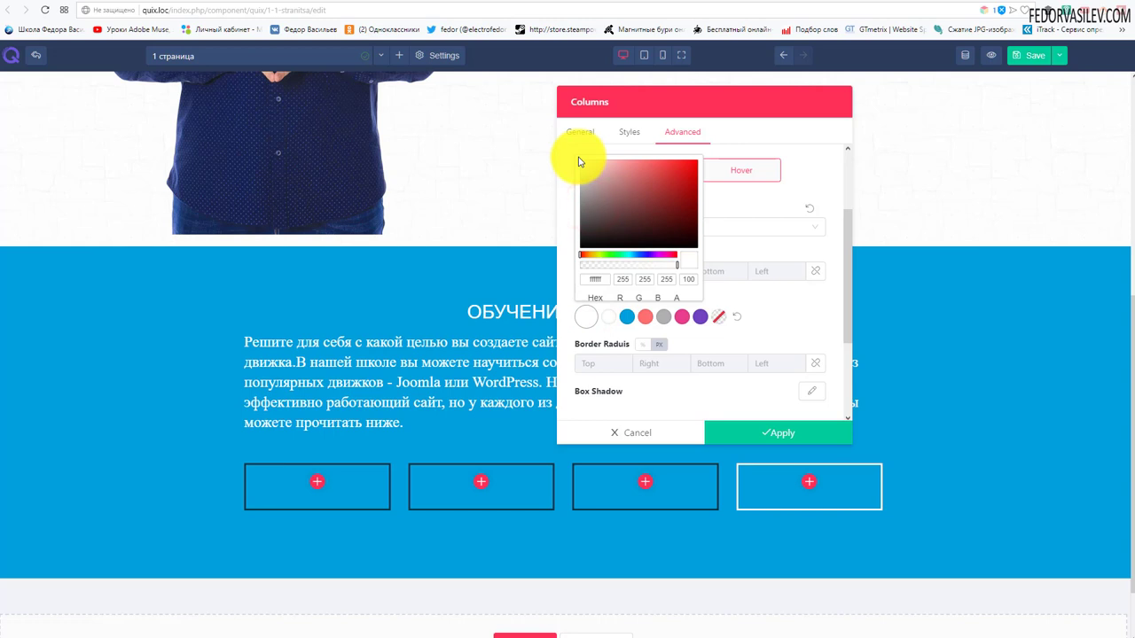
left_click(745, 432)
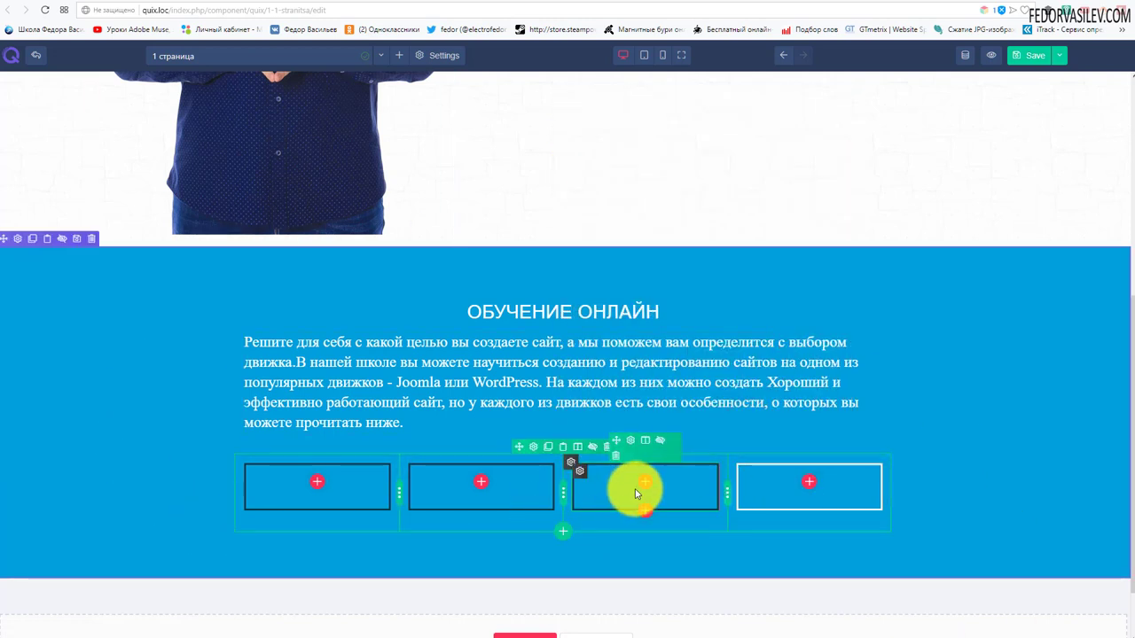
Step: Change the border colour of the nested column inside the third column to white (ffffff) and apply it
left_click(578, 476)
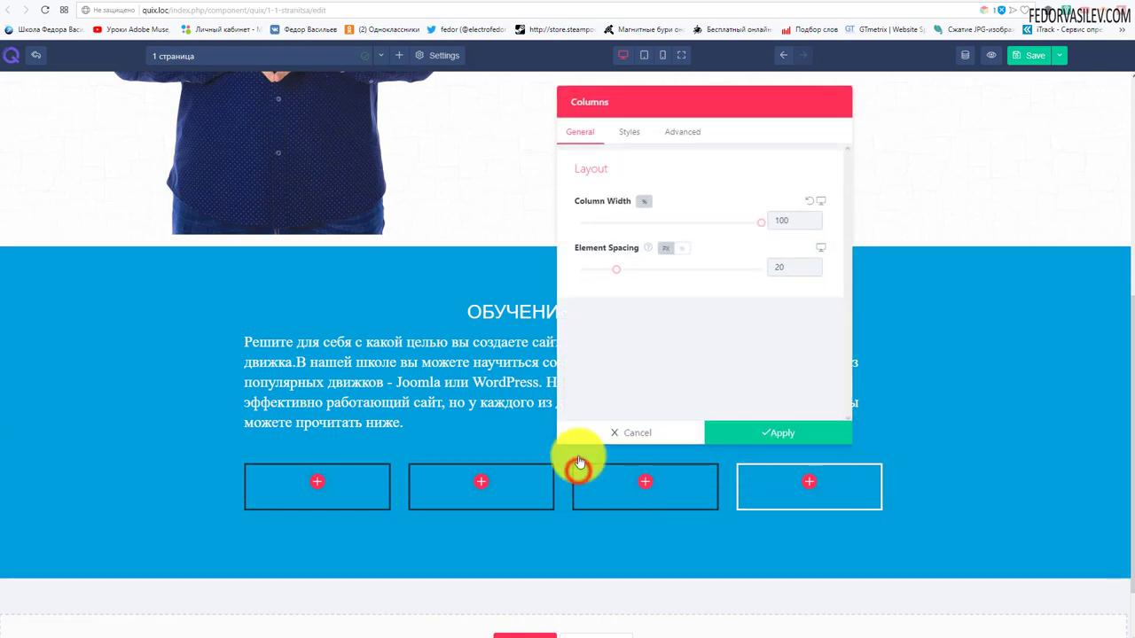
left_click(656, 133)
left_click(623, 170)
left_click(618, 237)
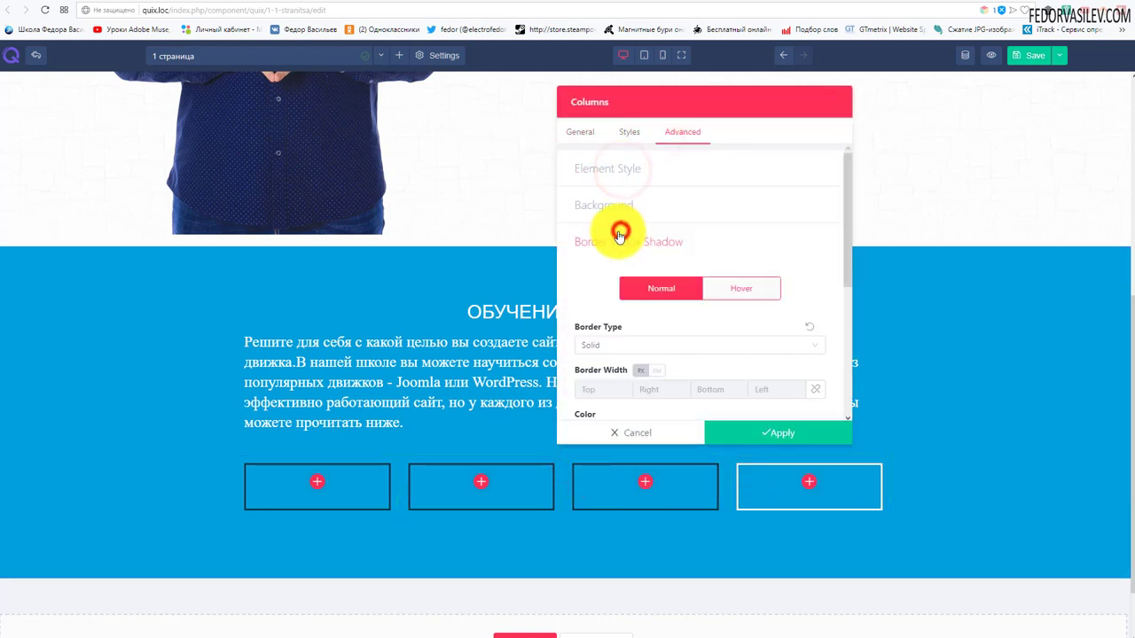
scroll(585, 263, "down", 2)
left_click(585, 258)
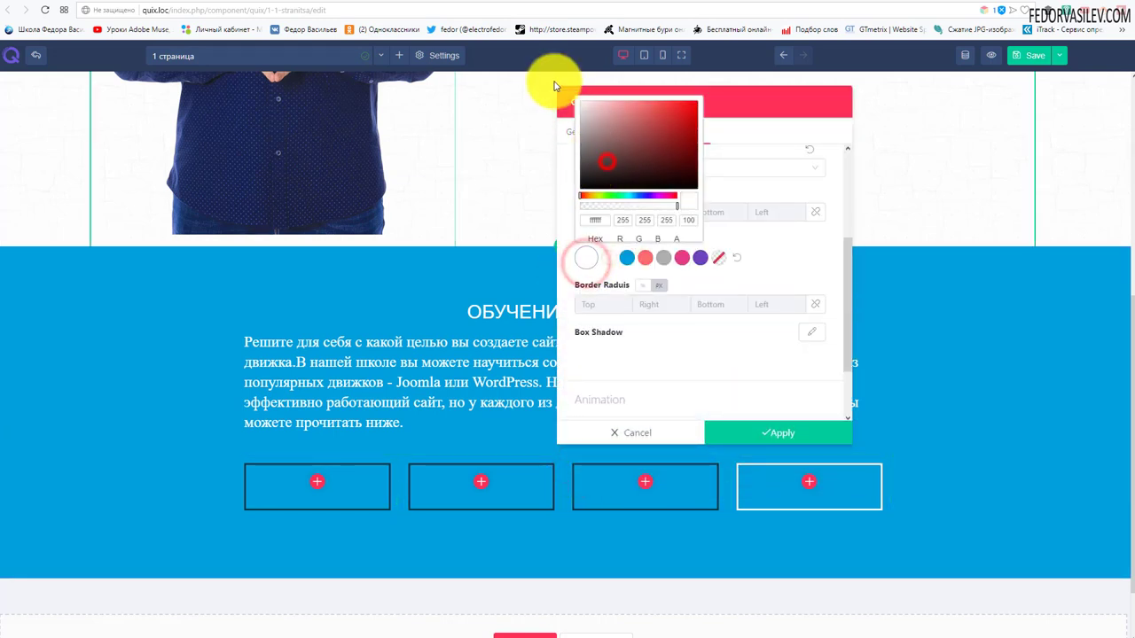
left_click(762, 433)
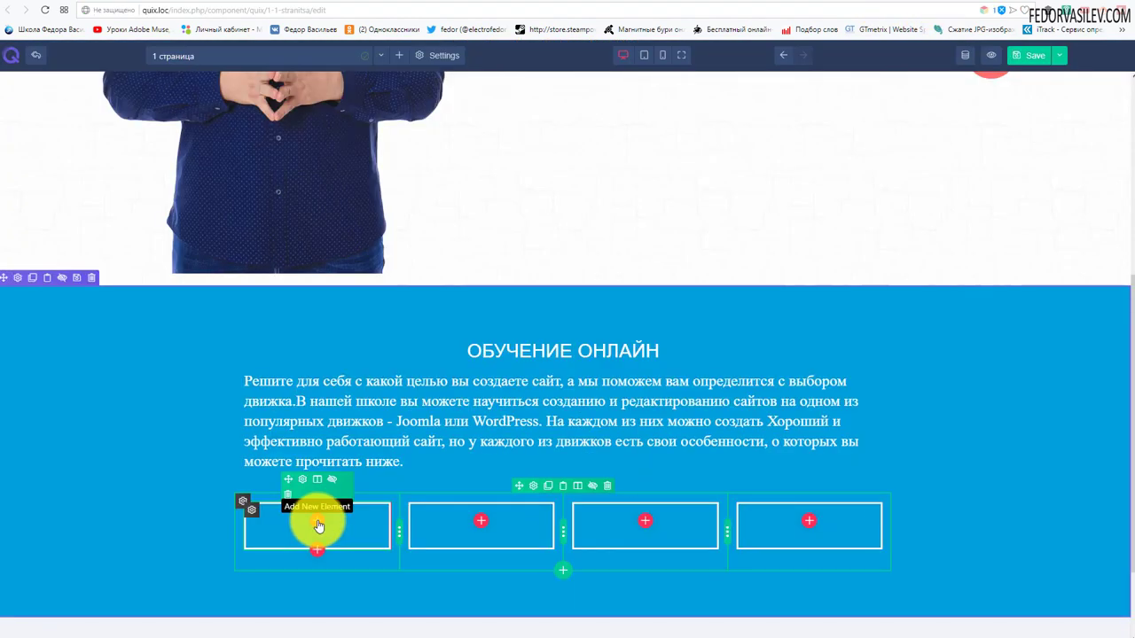
Step: Add an Image & Icon element to the first bordered column and replace its placeholder image with the Joomla icon
left_click(319, 527)
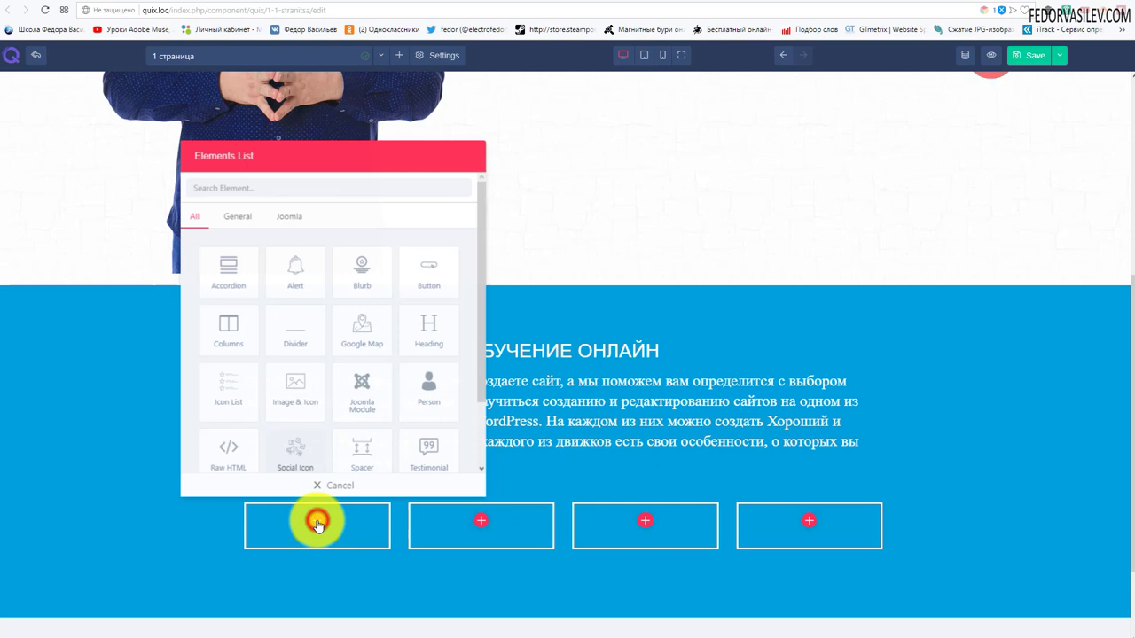
left_click(292, 386)
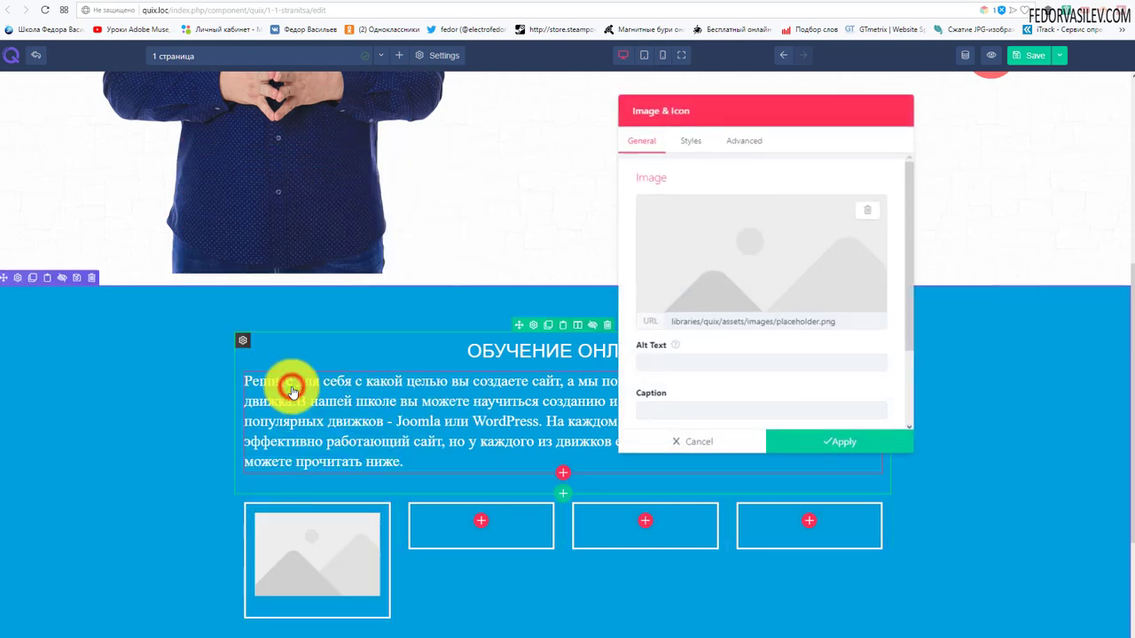
left_click(860, 215)
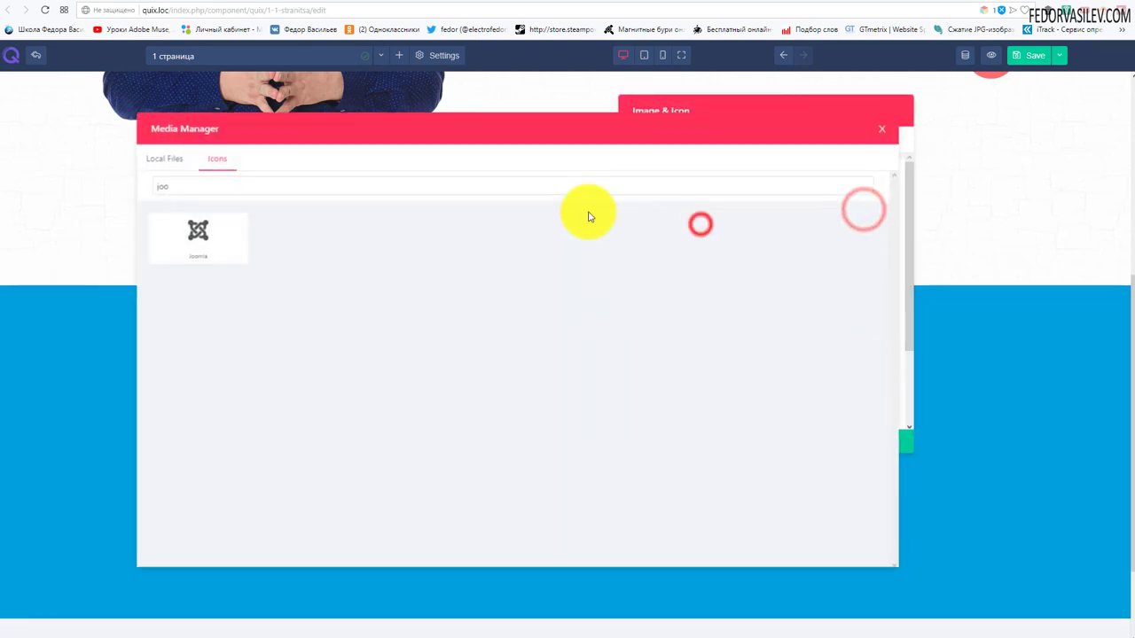
left_click(212, 162)
left_click(177, 186)
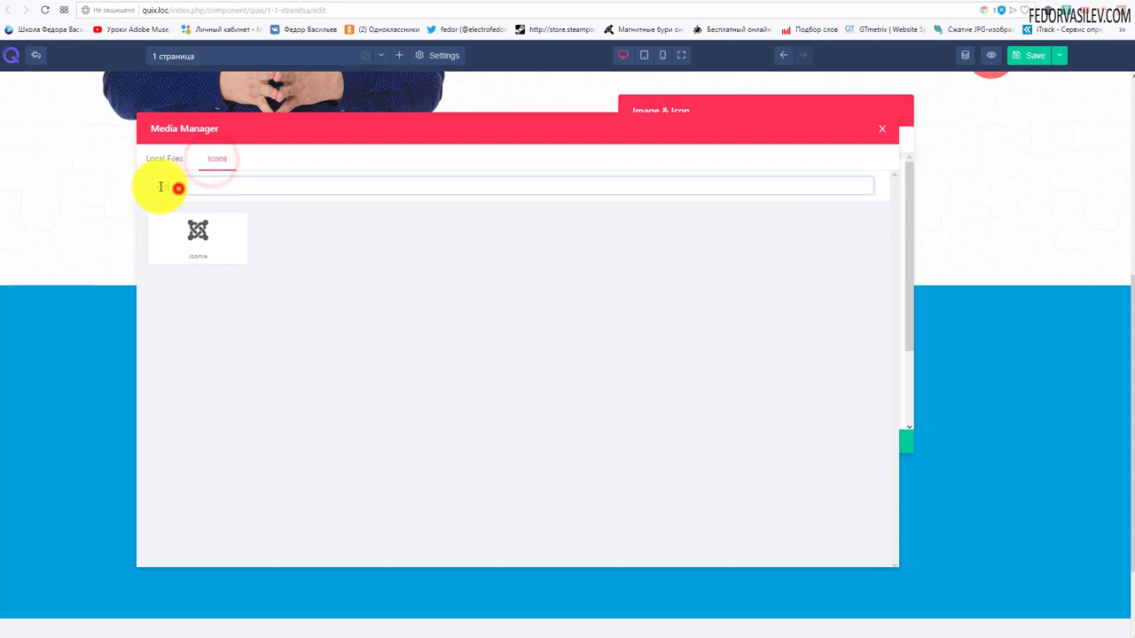
left_click(200, 233)
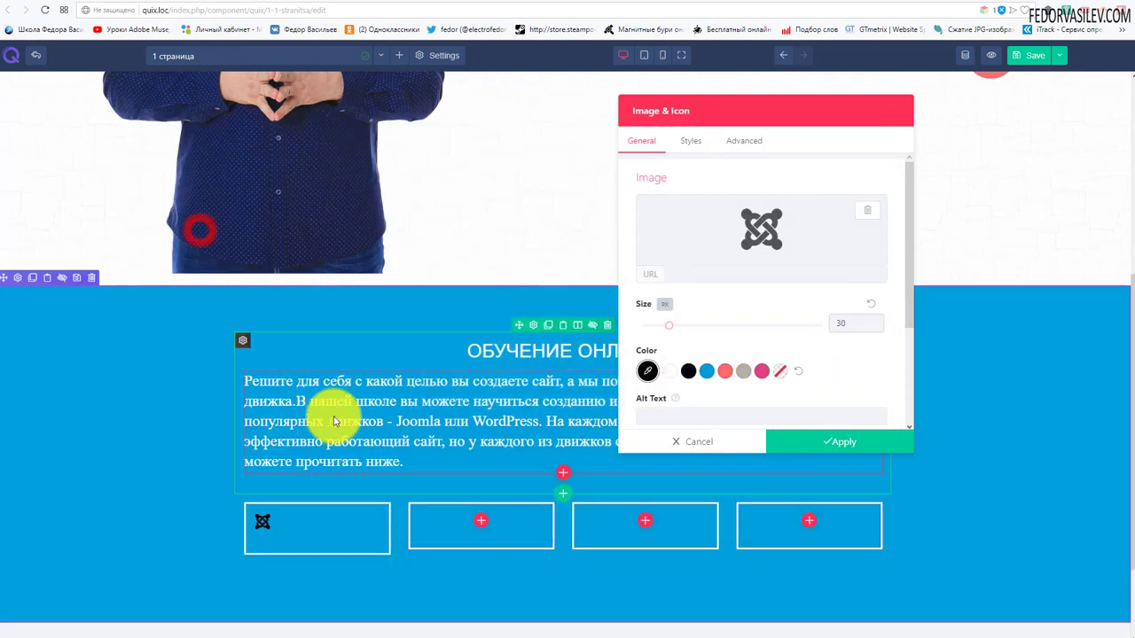
Step: Enlarge the Joomla icon in the first bordered column to a size of 91 px
left_click(704, 328)
left_click_drag(725, 331, 724, 330)
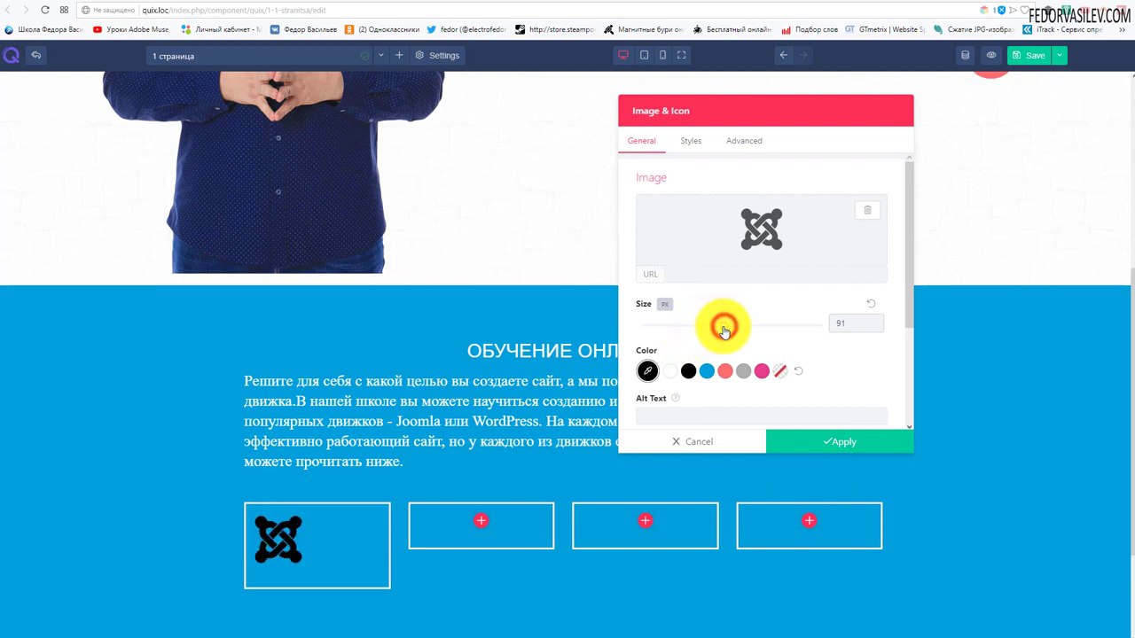
scroll(670, 297, "down", 3)
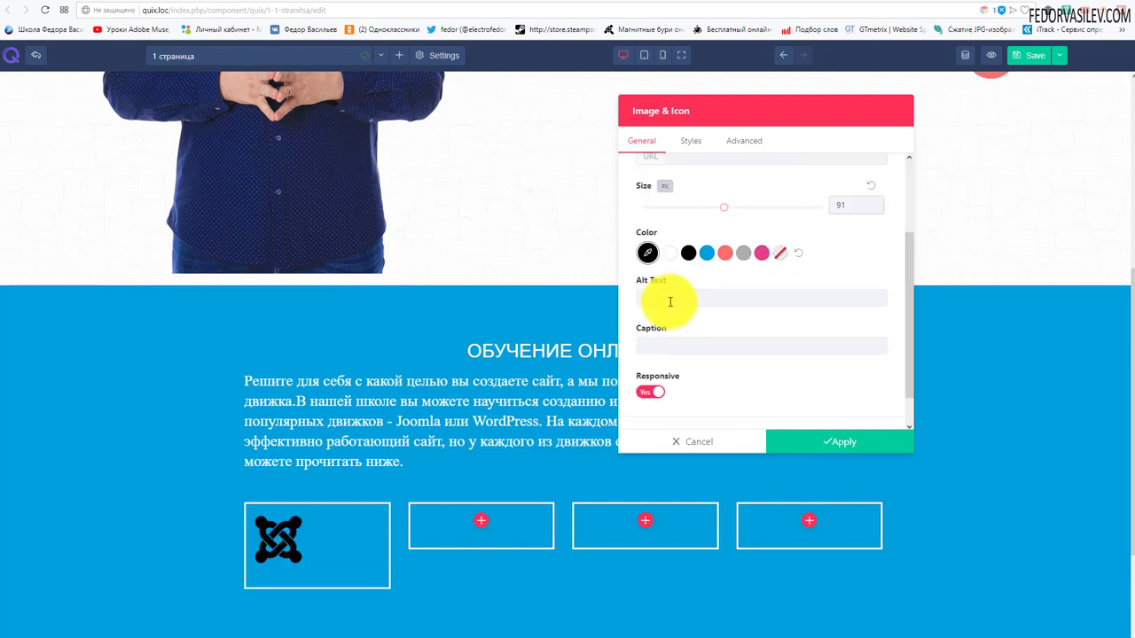
scroll(683, 257, "up", 3)
Step: Centre-align the Joomla icon and change its colour to white
left_click(691, 140)
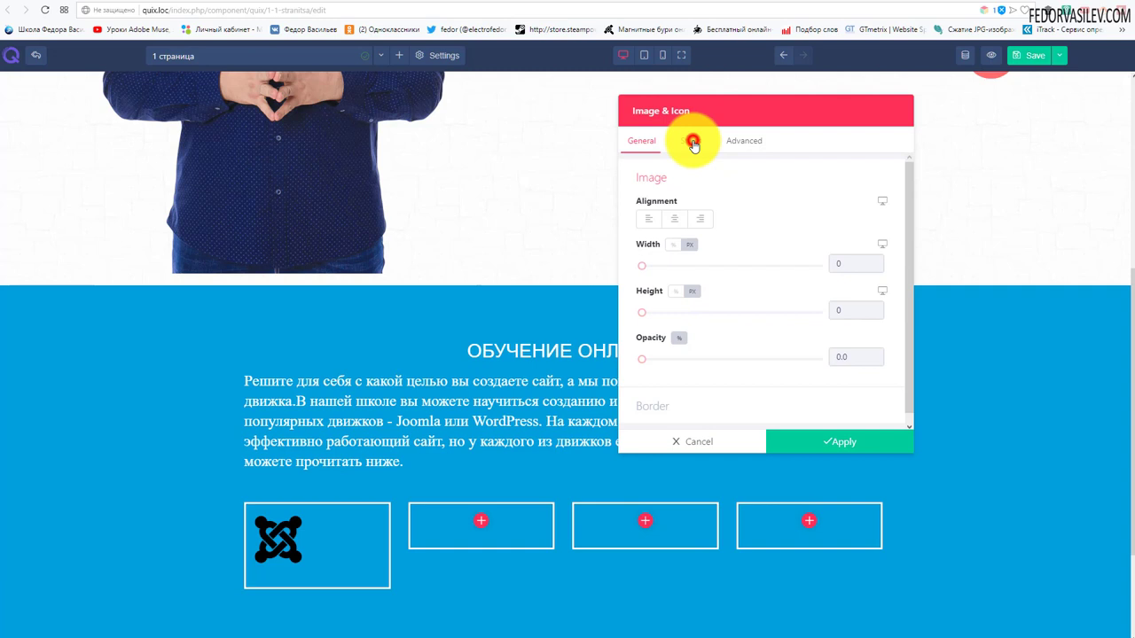
left_click(675, 219)
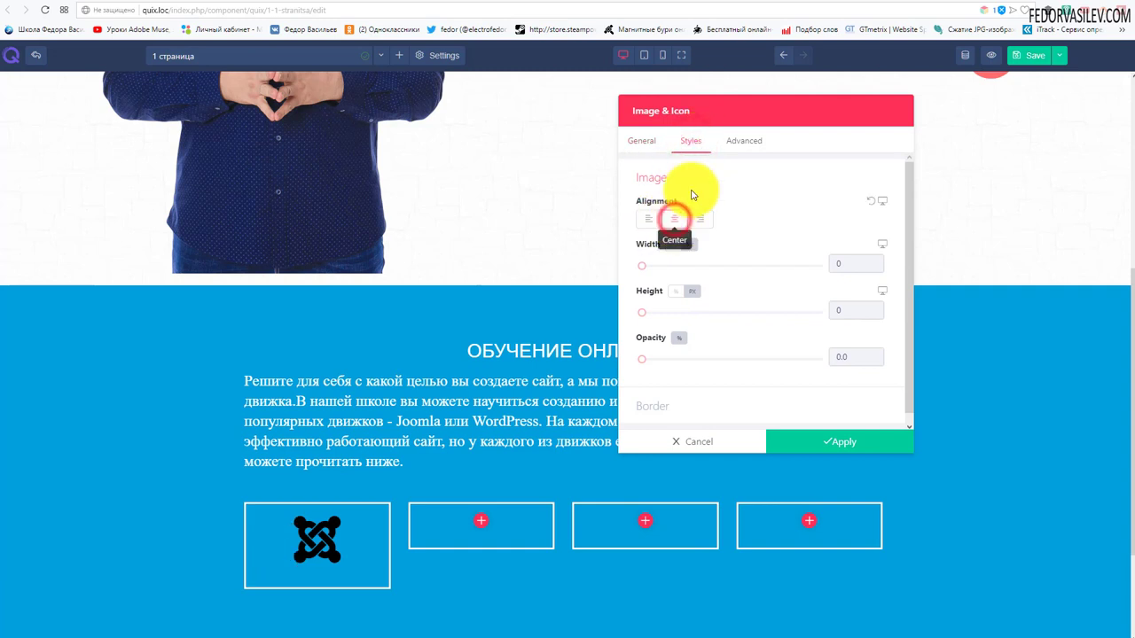
left_click(642, 141)
left_click(669, 373)
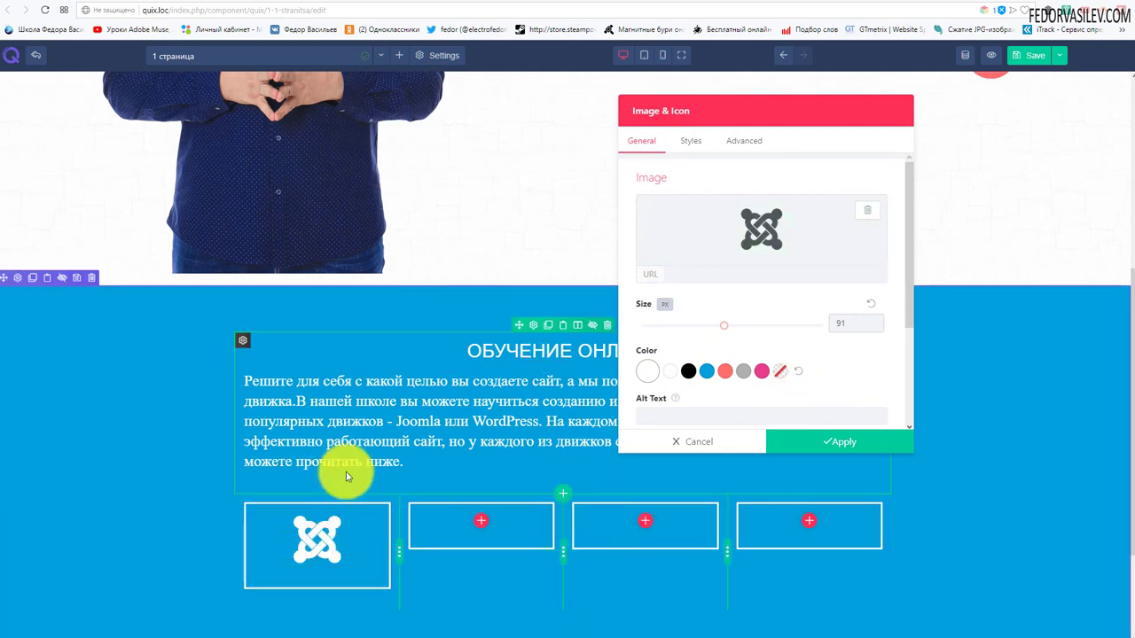
Step: Compare the icon with the reference site, try a top margin of -50 px on it, and clear that margin
left_click(996, 3)
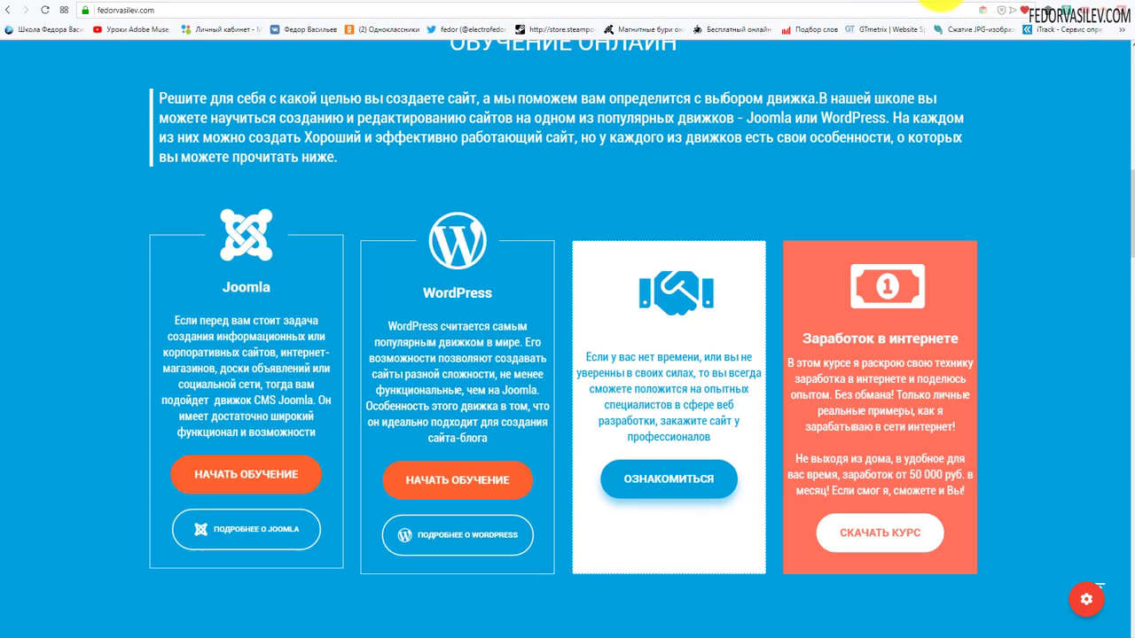
left_click(967, 3)
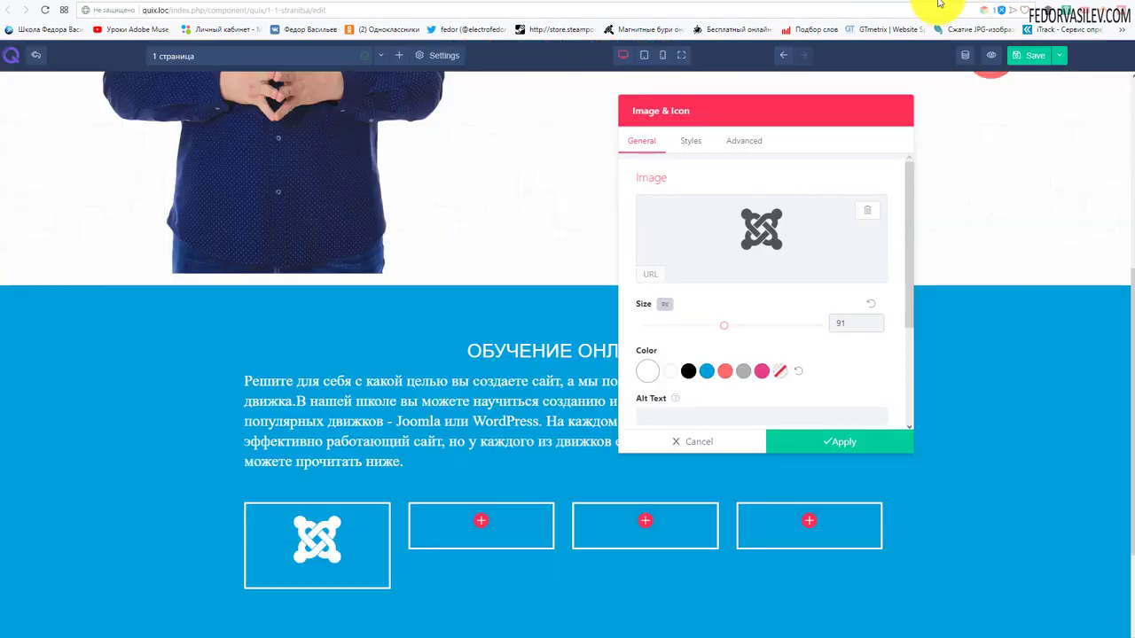
left_click(749, 144)
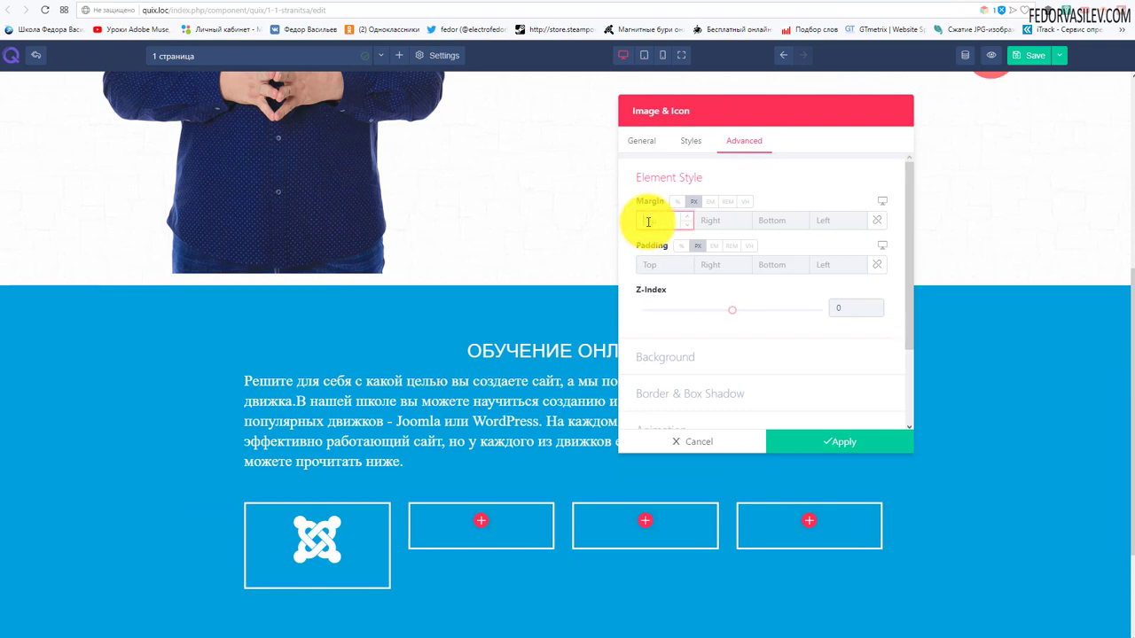
left_click(648, 222)
type("-30")
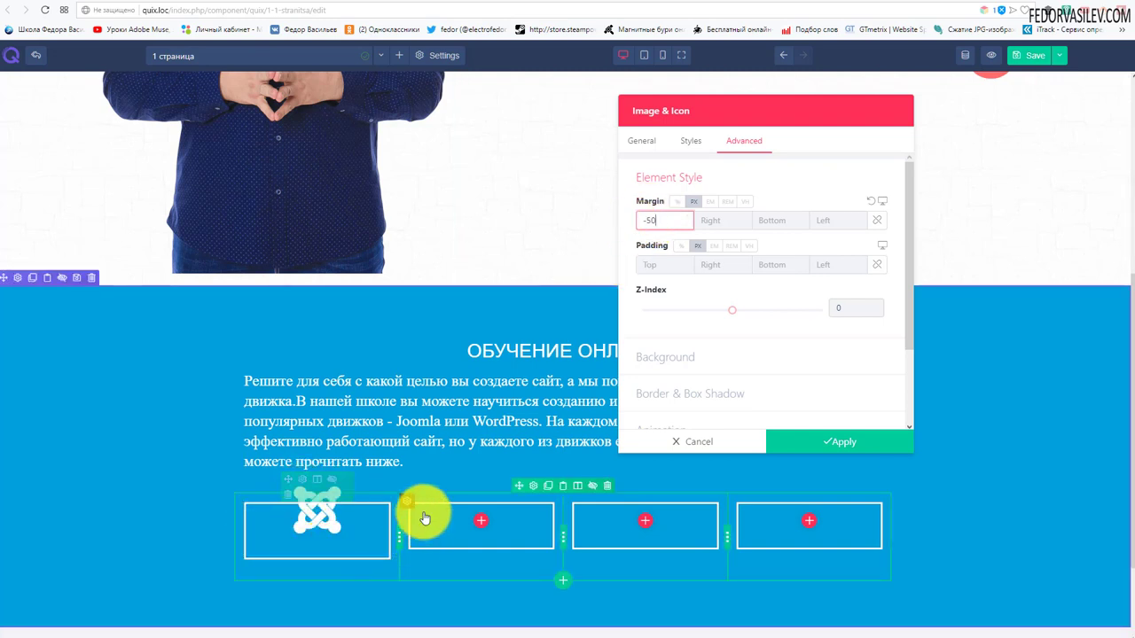
left_click_drag(664, 220, 620, 223)
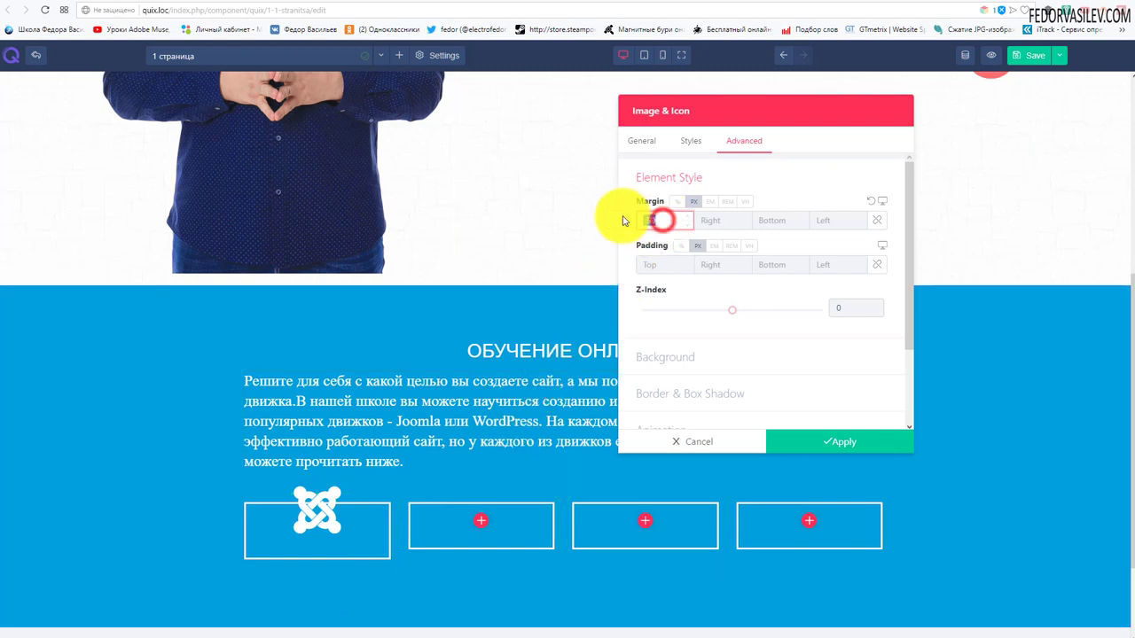
key("BackSpace")
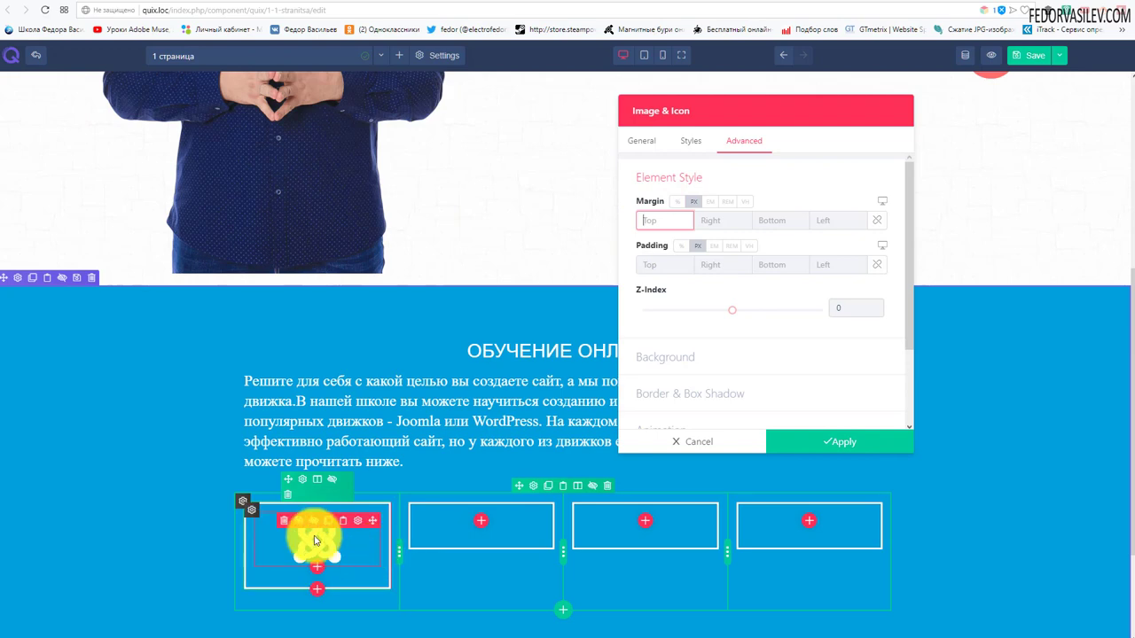
Step: Apply the Joomla icon settings and add a Text element beneath the icon reading "Joomla" in place of the placeholder text
left_click(841, 447)
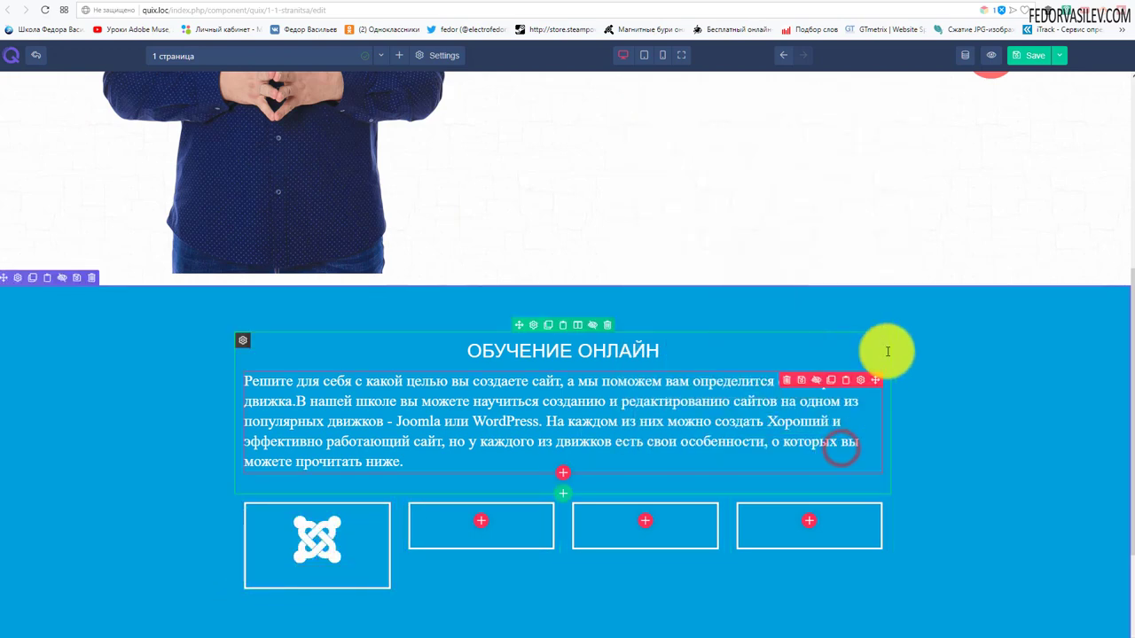
left_click(319, 572)
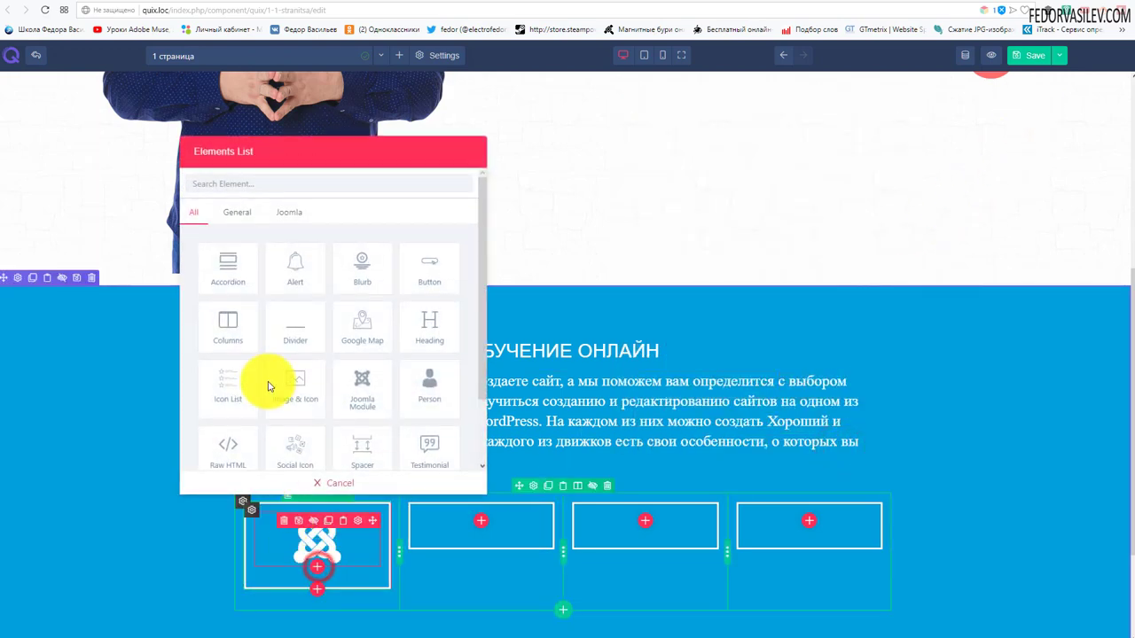
scroll(266, 380, "down", 3)
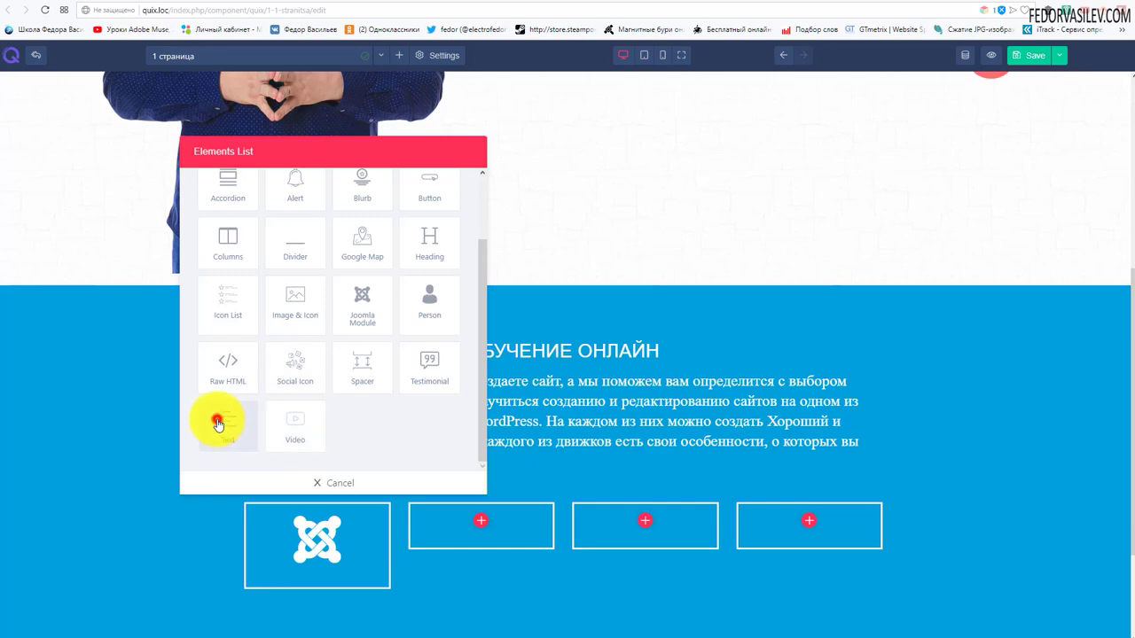
left_click(217, 424)
left_click(859, 259)
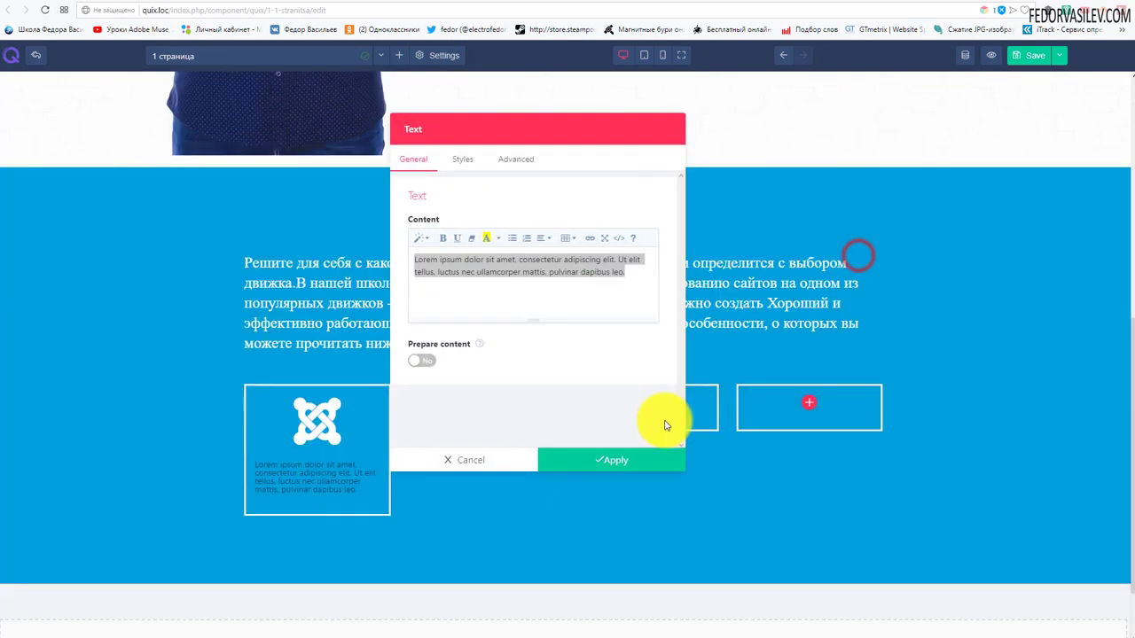
type("Joomla")
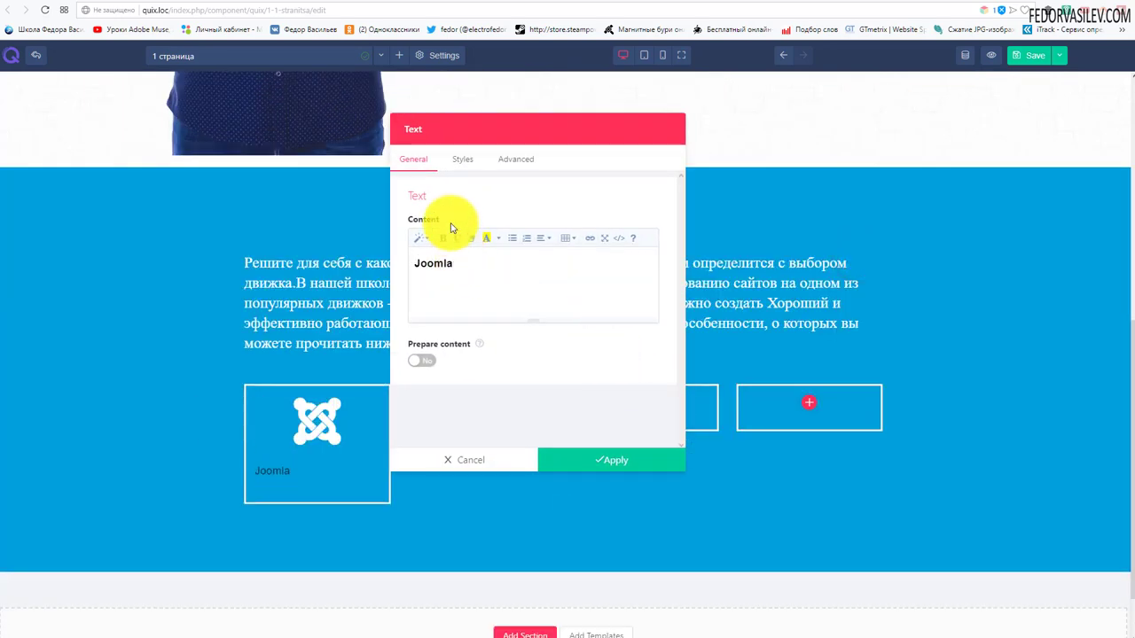
Step: Centre-align the "Joomla" text and set its text colour to white
left_click(459, 161)
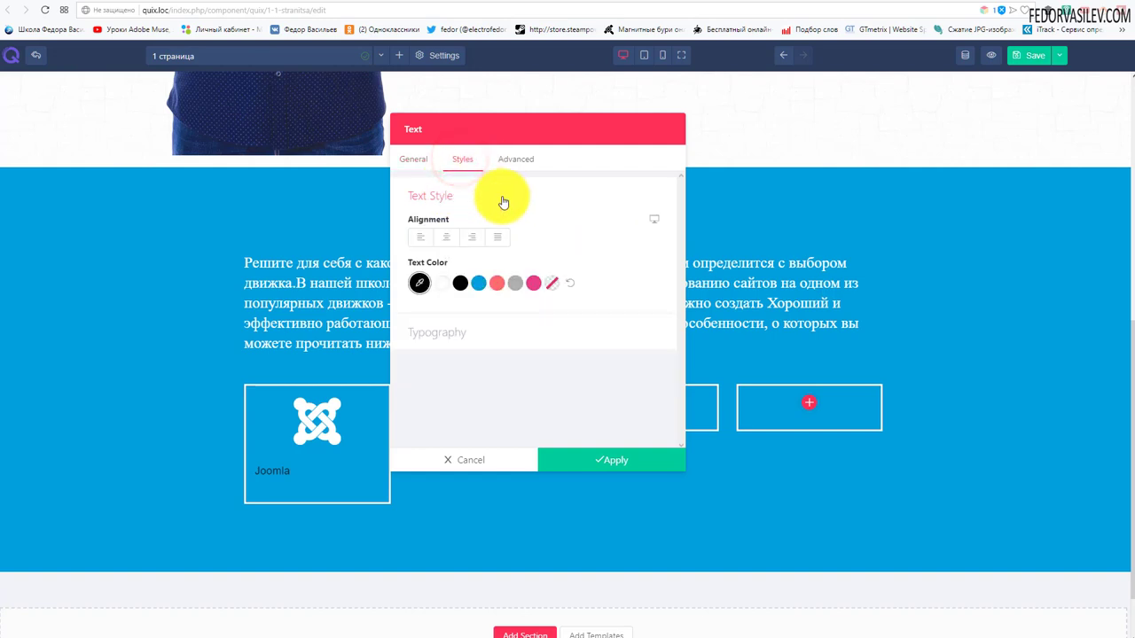
left_click(453, 238)
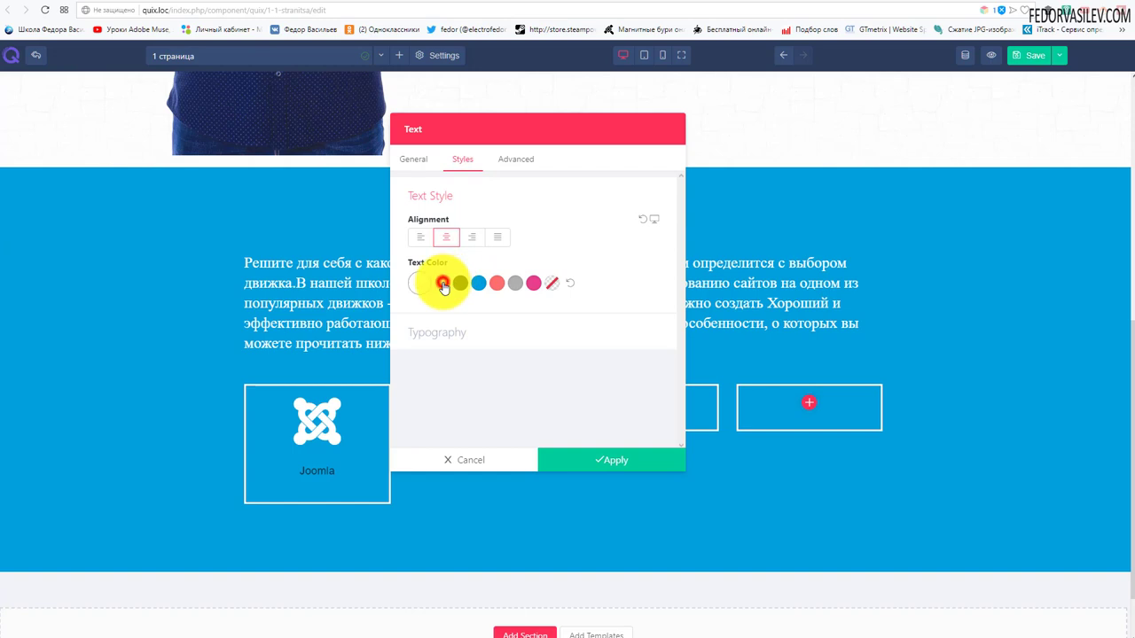
left_click(417, 288)
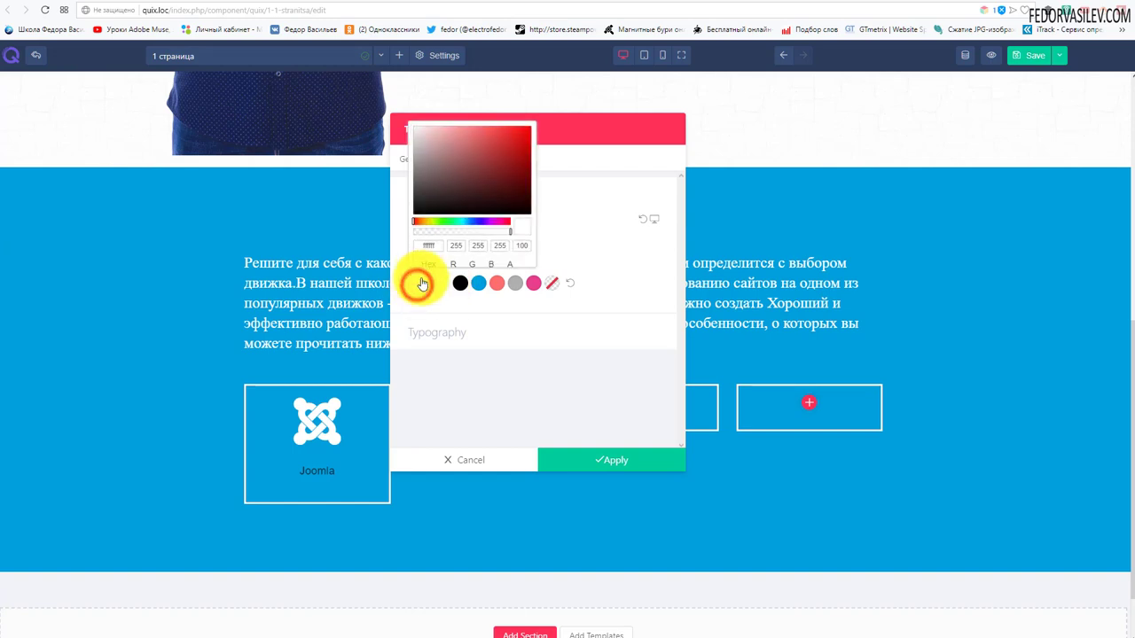
left_click_drag(471, 187, 406, 122)
left_click(476, 184)
Step: Increase the font size of the "Joomla" text in its typography settings
left_click(436, 198)
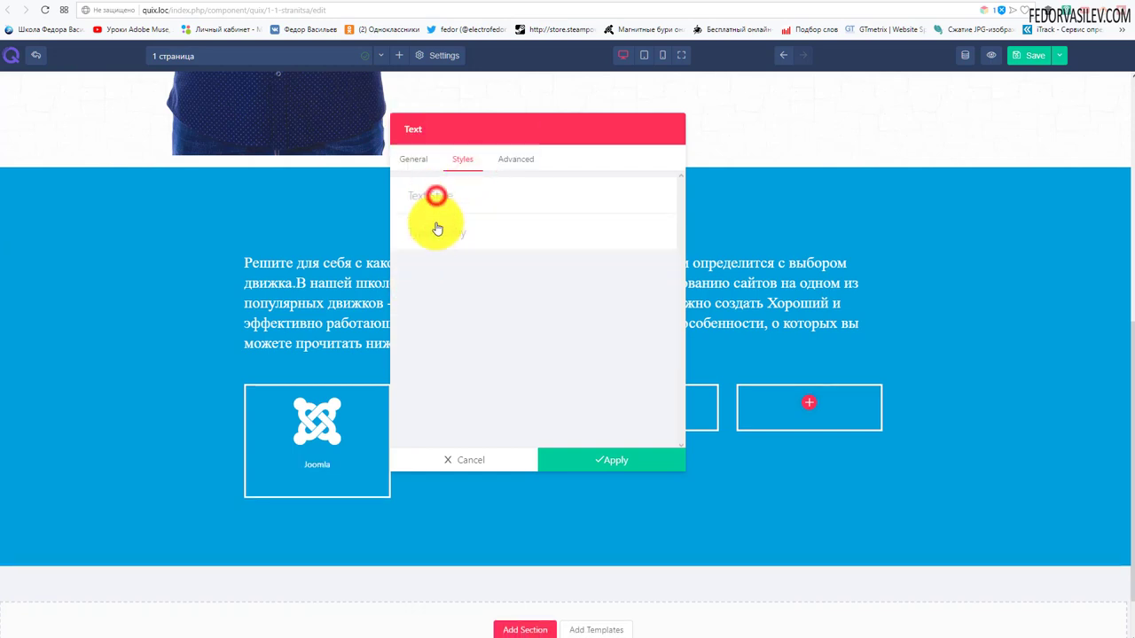
left_click(436, 233)
scroll(490, 233, "down", 1)
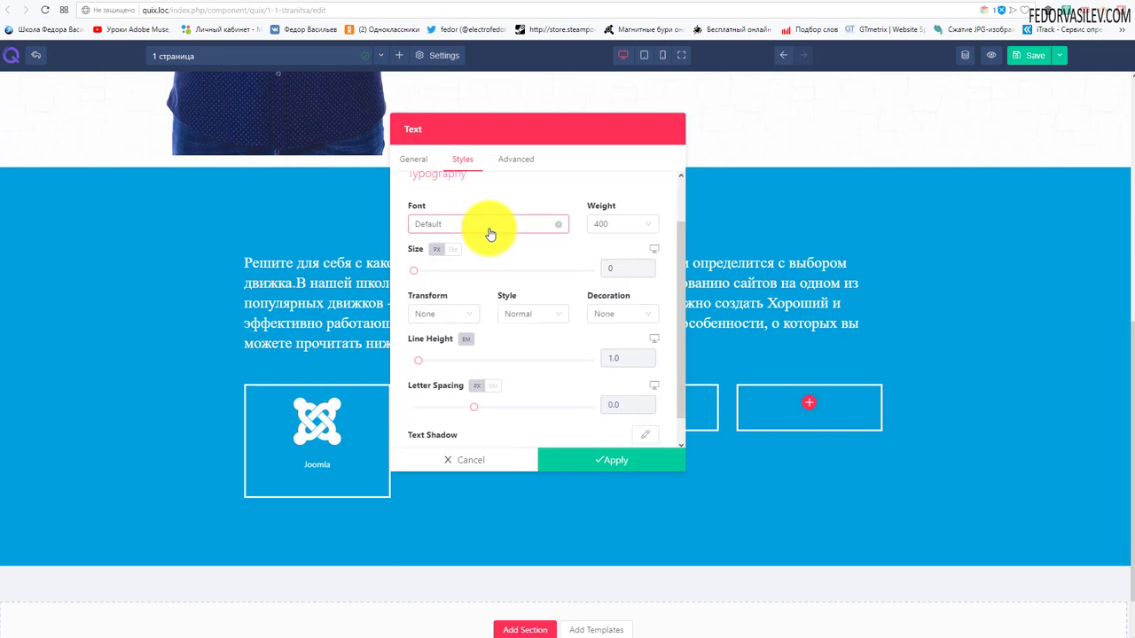
left_click(429, 273)
left_click_drag(437, 275, 439, 273)
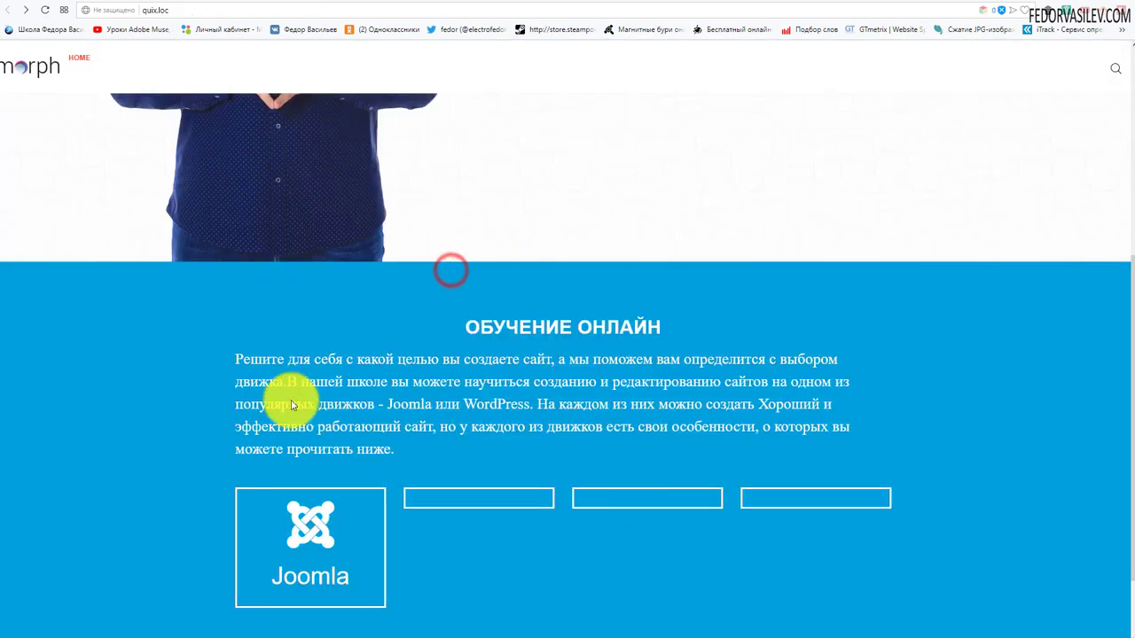
Step: Check how the ОБУЧЕНИЕ ОНЛАЙН section and the rest of the page look on the live site
scroll(293, 405, "down", 2)
scroll(568, 443, "up", 3)
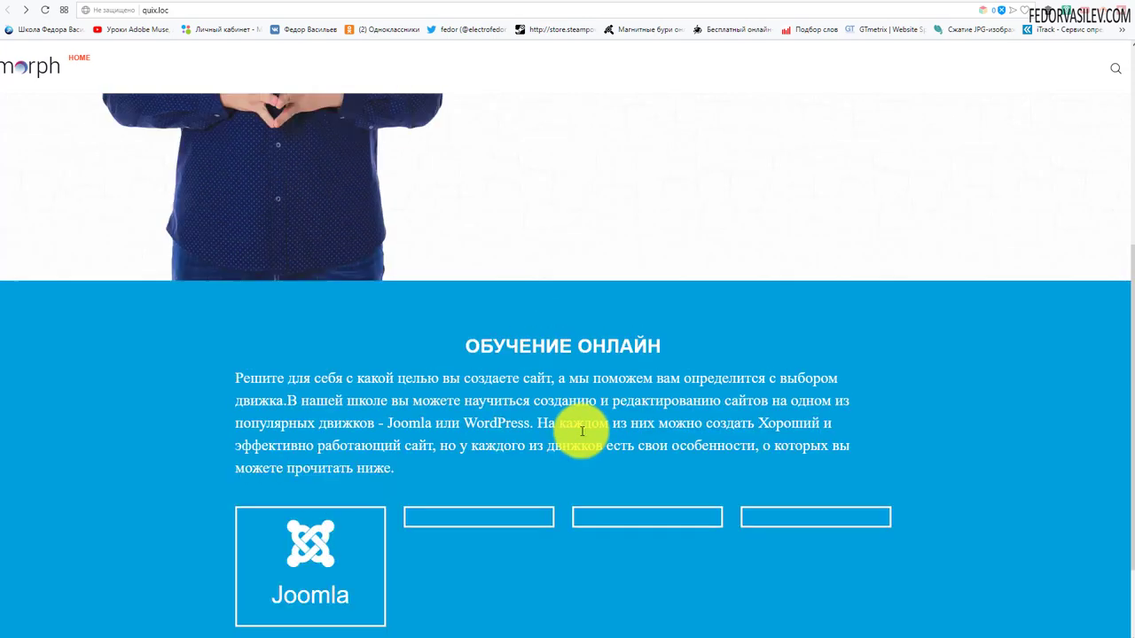
scroll(719, 264, "up", 5)
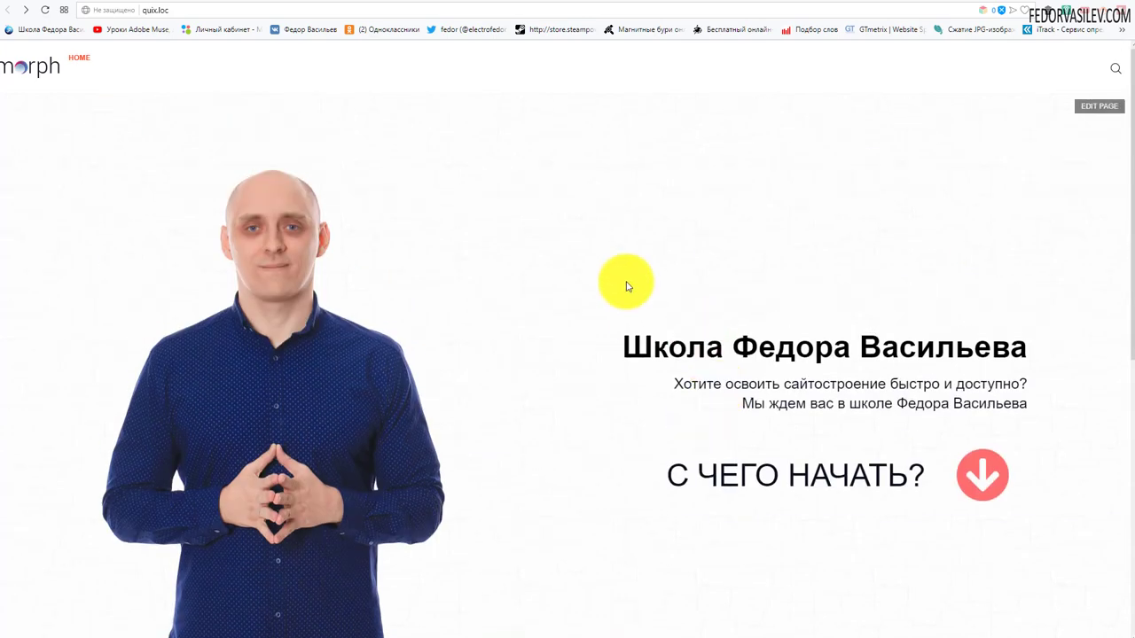
scroll(634, 275, "down", 6)
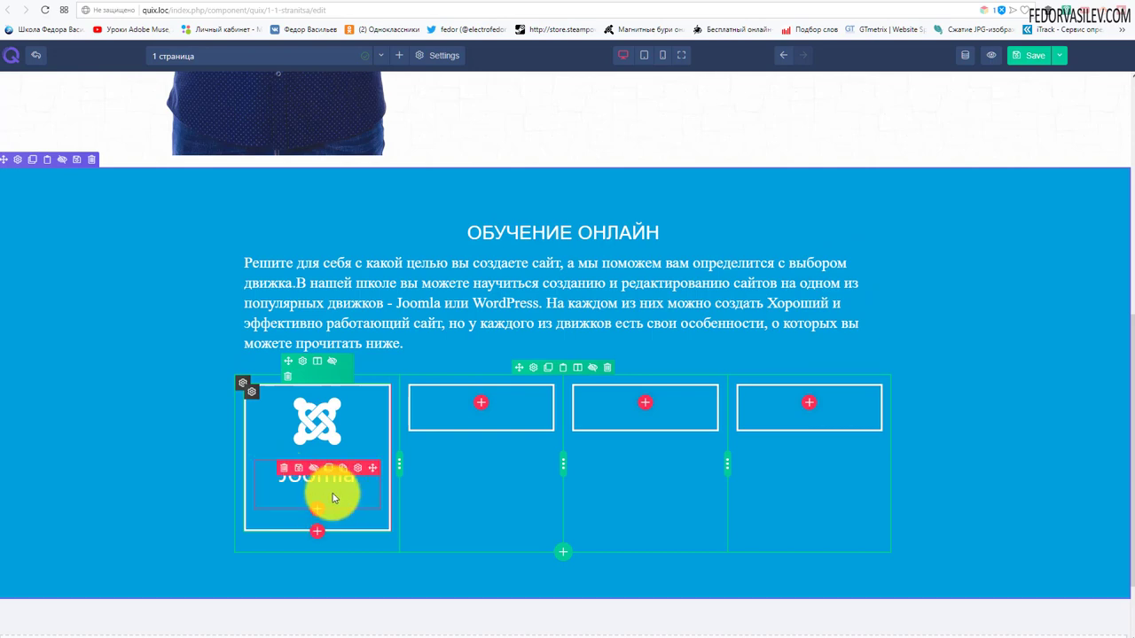
Step: Paste a copy of the introductory paragraph beneath the "Joomla" text in the first bordered column
left_click(345, 471)
scroll(165, 479, "down", 6)
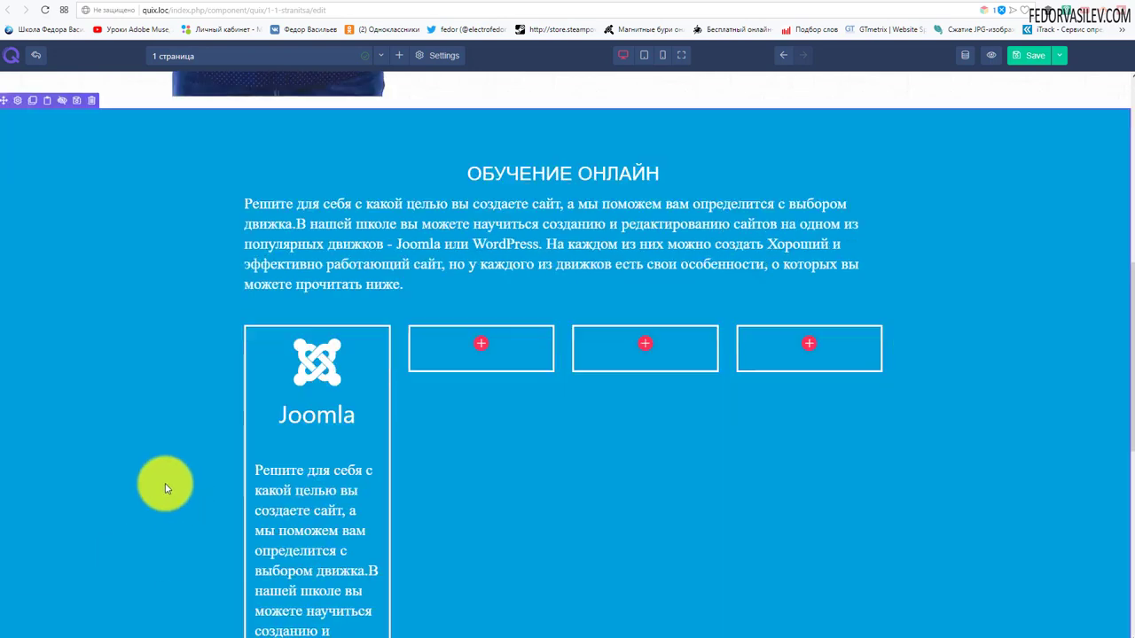
scroll(381, 353, "up", 4)
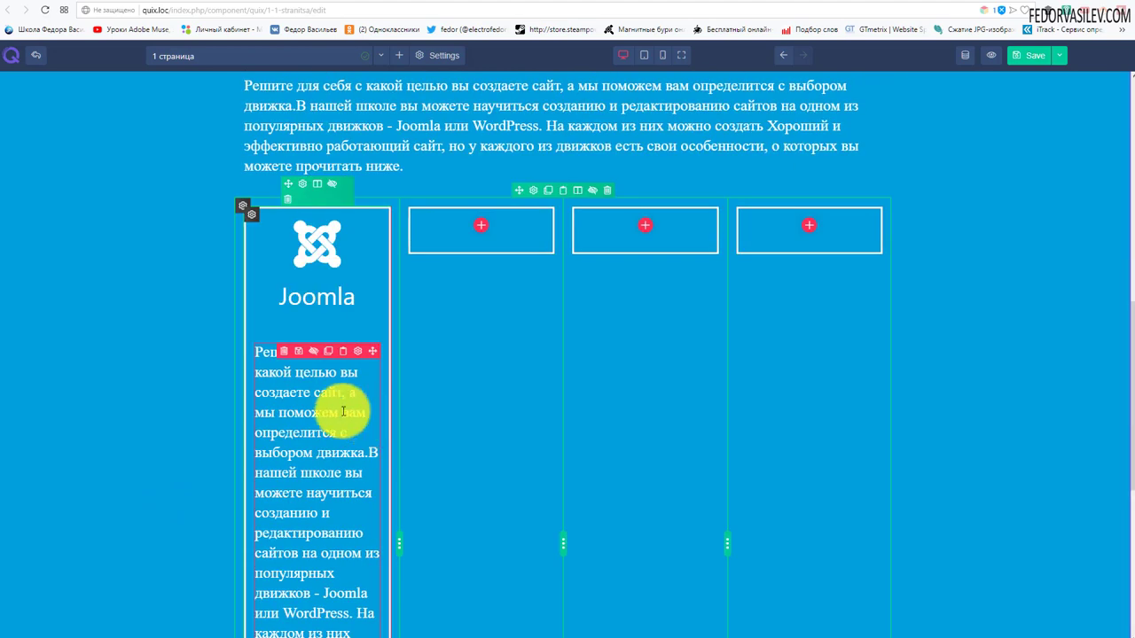
Step: Replace the pasted paragraph's text with the Joomla description starting "Если перед вам стоит задача создания информационных или корпоративных сайтов" and colour it white
left_click(334, 357)
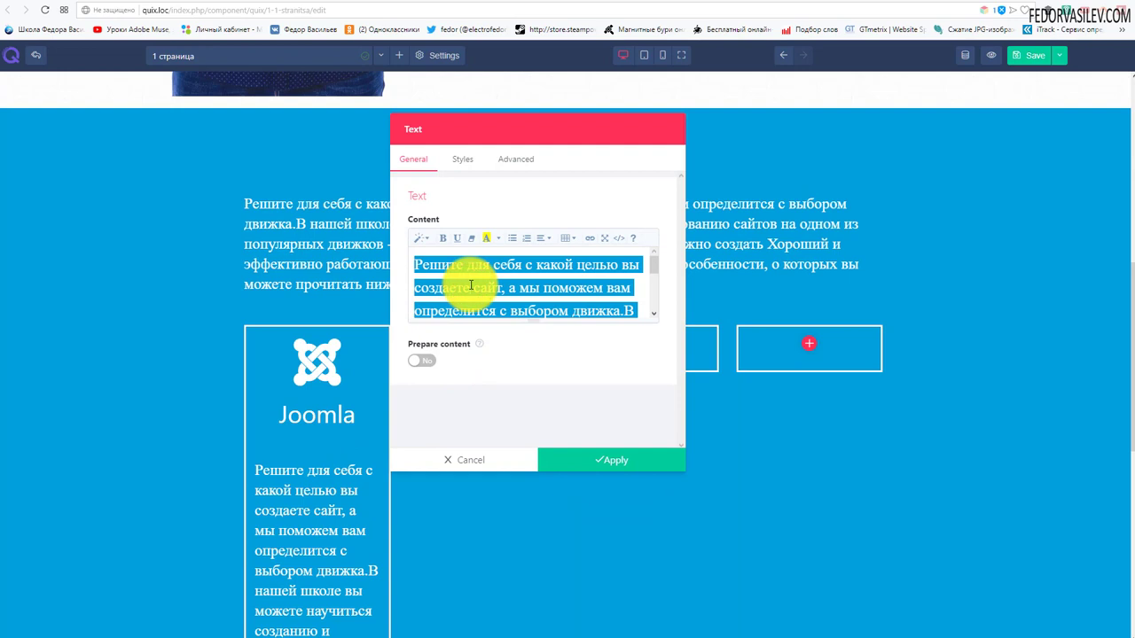
key("BackSpace")
left_click(563, 294)
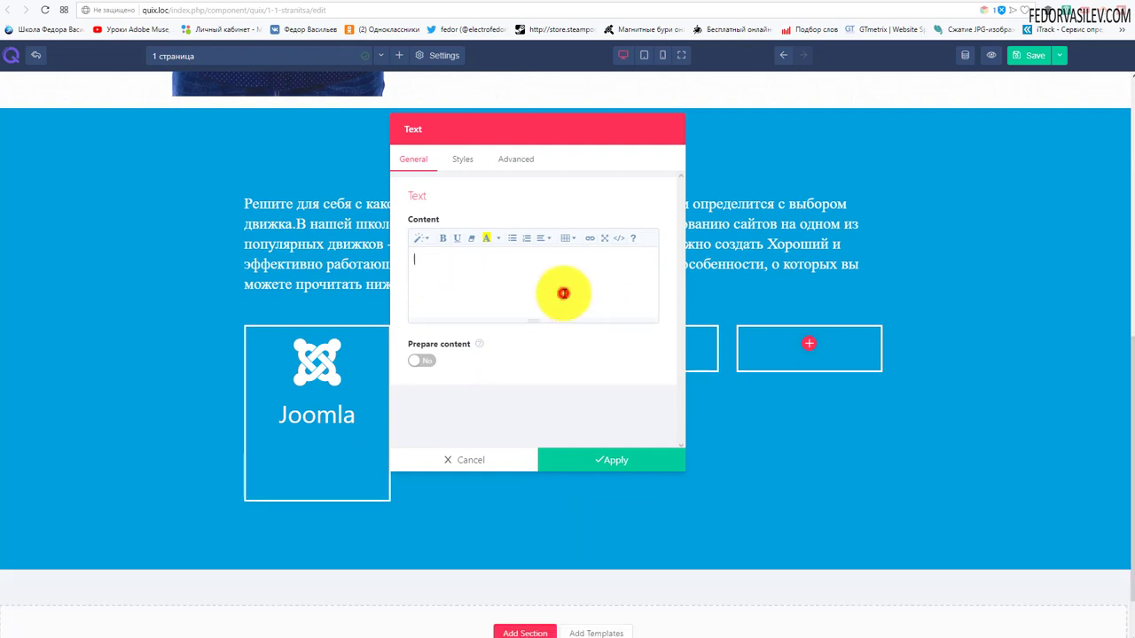
type("Если перед вам стоит задача создания информационных или корпоративных сайтов, интернет- магазинов, доски объявлений или социальной сети, тогда вам подойдет движок CMS Joomla. Он имеет достаточно широкий функционал и возможности")
left_click(469, 165)
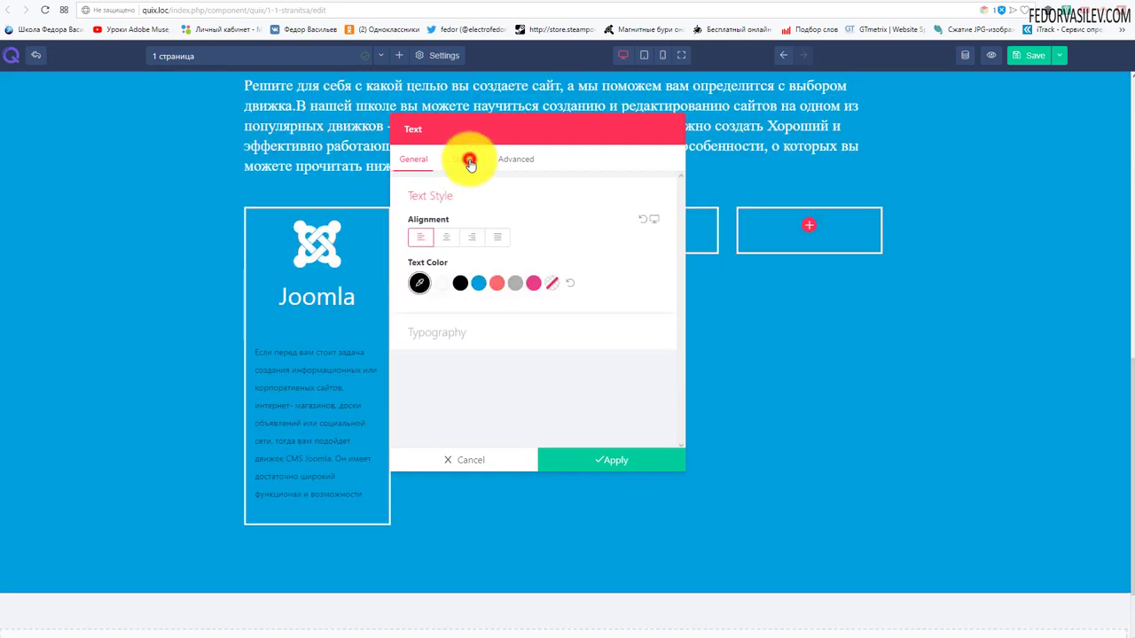
left_click(438, 284)
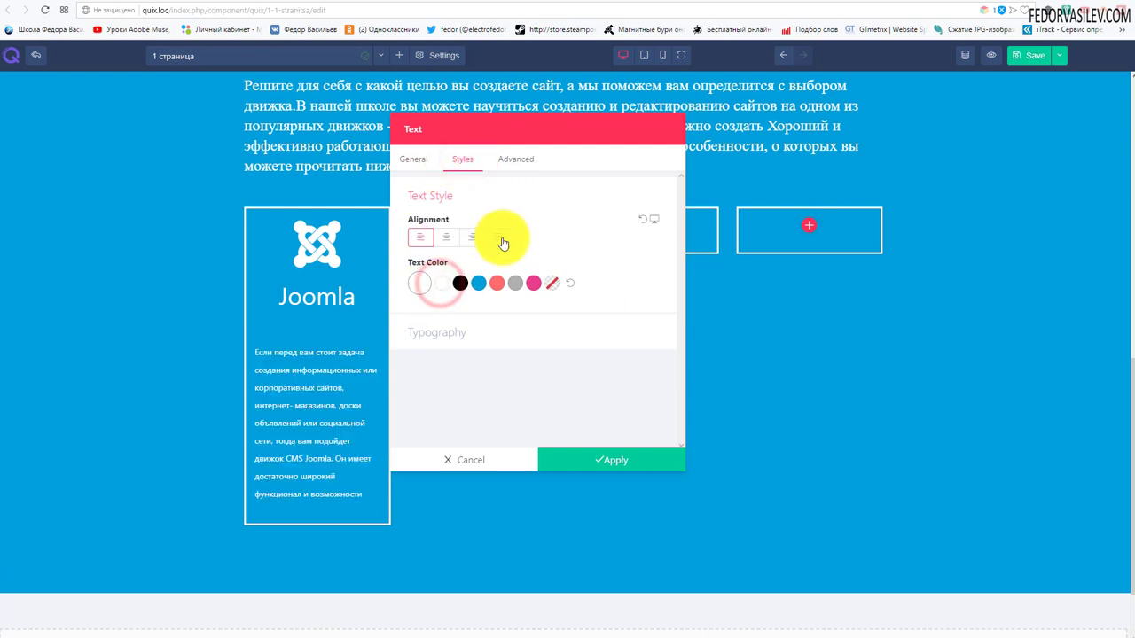
left_click(519, 159)
scroll(502, 209, "down", 2)
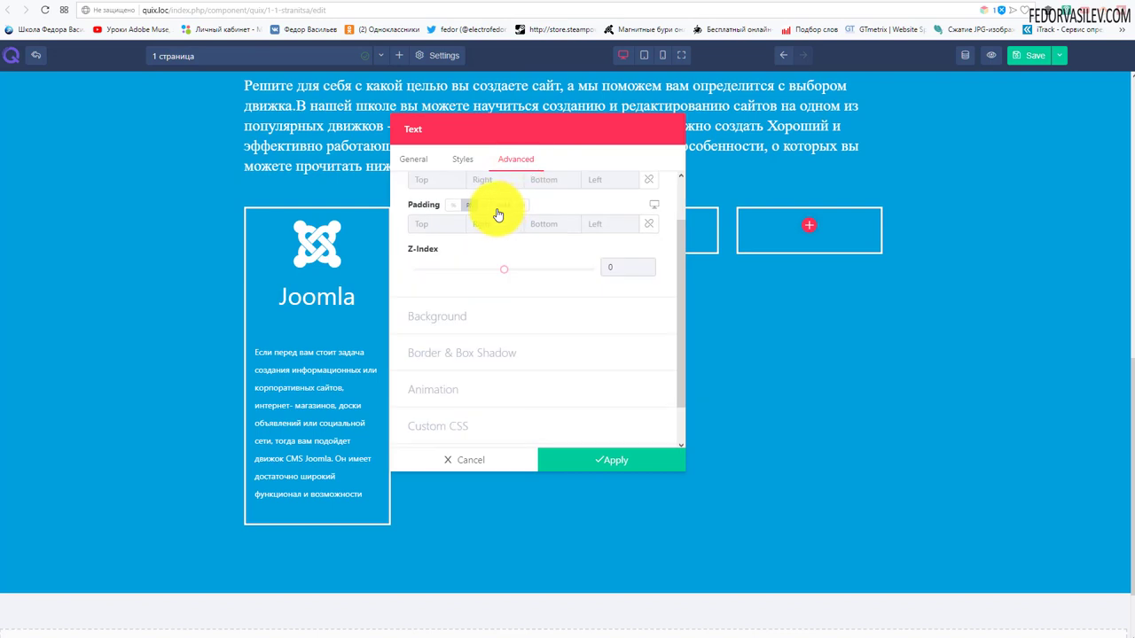
scroll(499, 198, "up", 2)
left_click(443, 190)
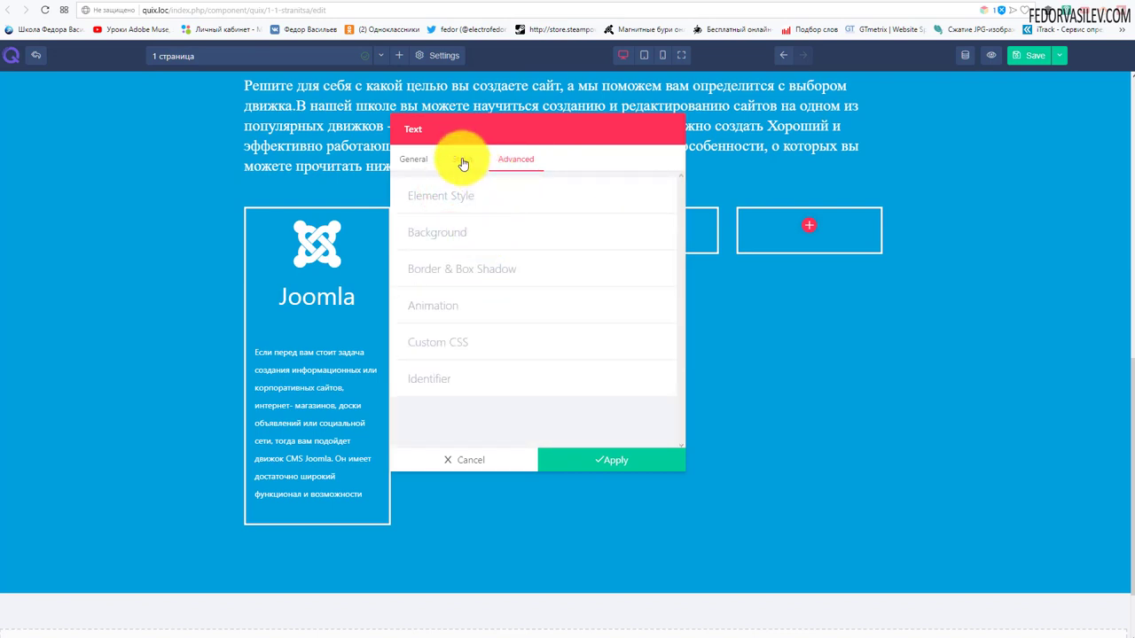
Step: Set the line height of the Joomla description text to 1.2 em
left_click(462, 159)
left_click(448, 229)
scroll(496, 204, "down", 3)
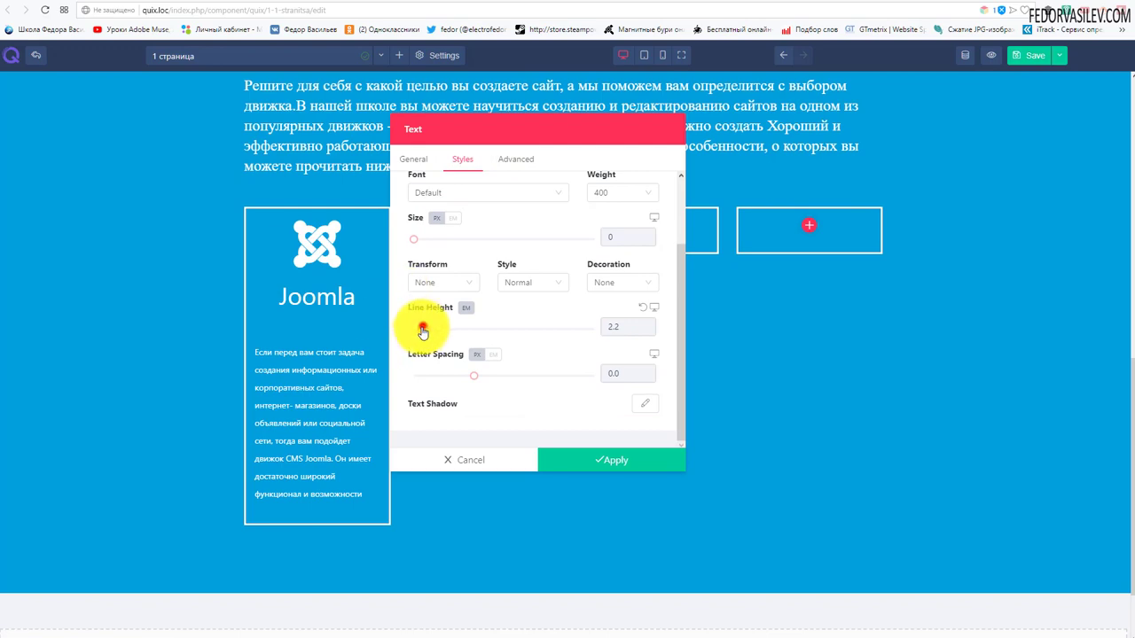
left_click_drag(422, 330, 421, 335)
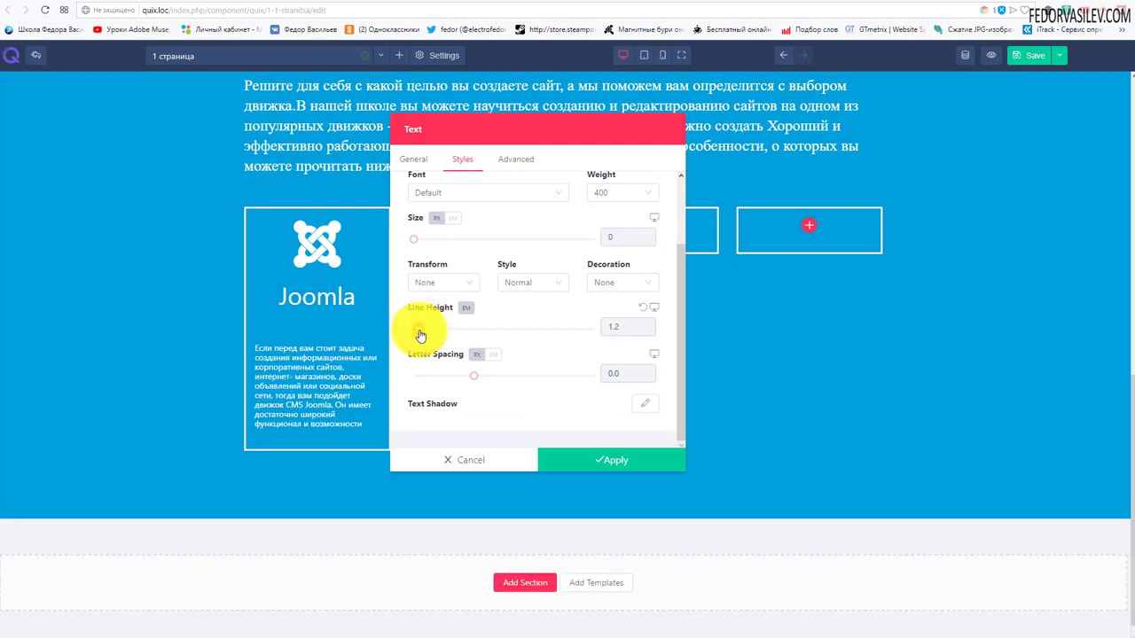